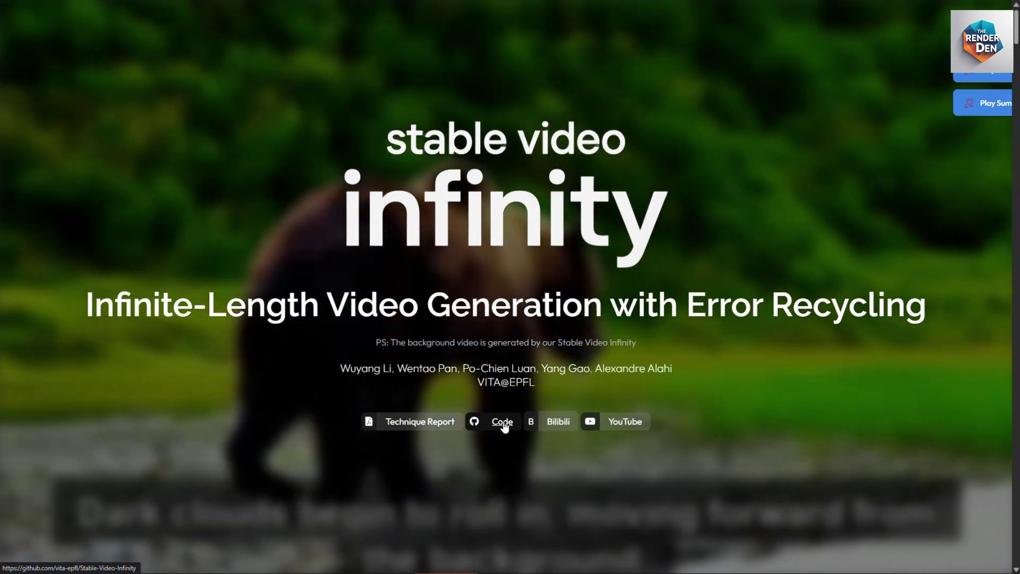
Step: Go from the Stable Video Infinity website to its Stable-Video-Infinity GitHub repository
{"action": "left_click", "coordinate": [503, 422]}
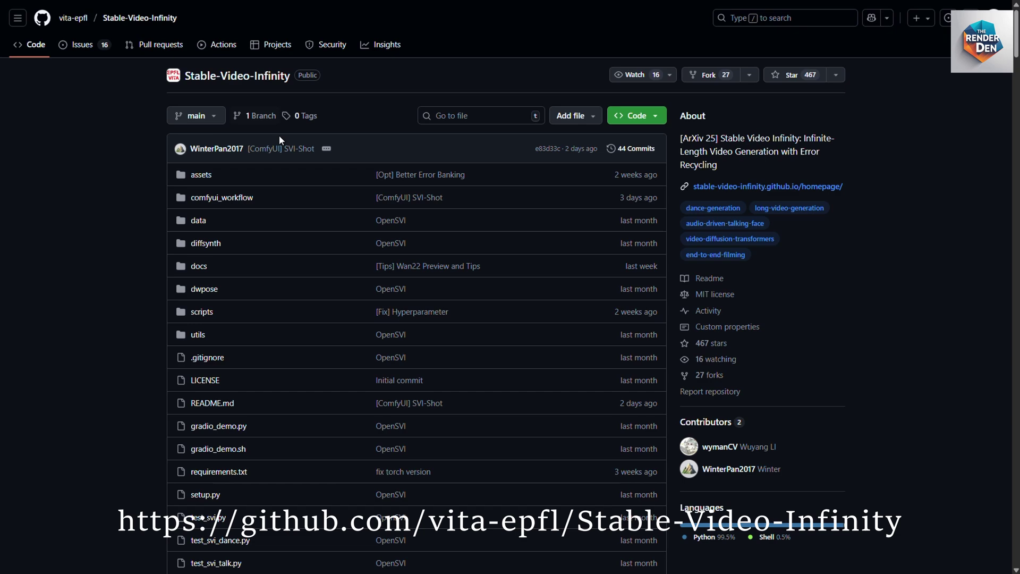
Step: Scroll down the Stable-Video-Infinity repository page to its README
{"action": "scroll", "coordinate": [228, 292], "scroll_direction": "down", "scroll_amount": 8}
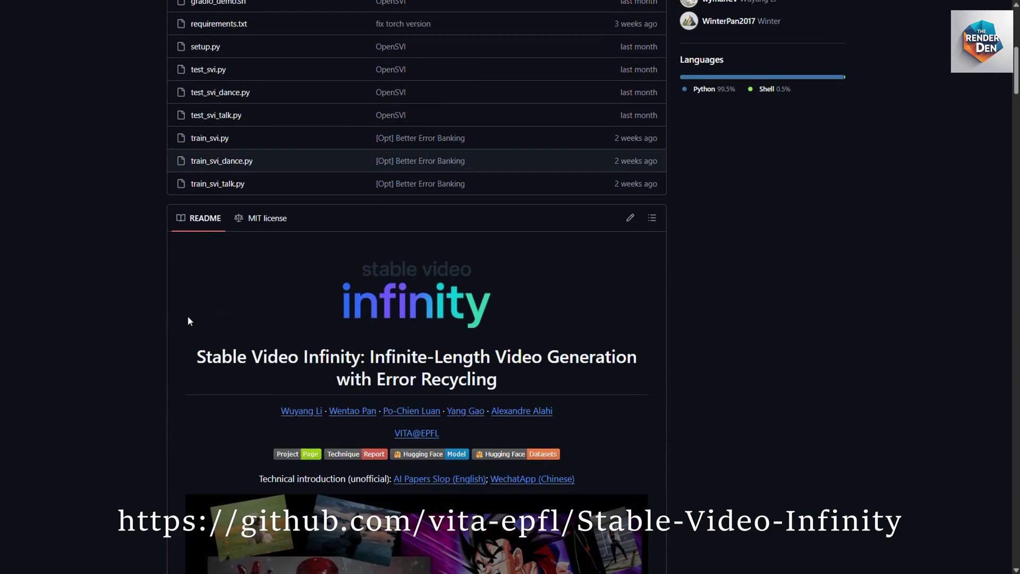
{"action": "scroll", "coordinate": [188, 321], "scroll_direction": "down", "scroll_amount": 4}
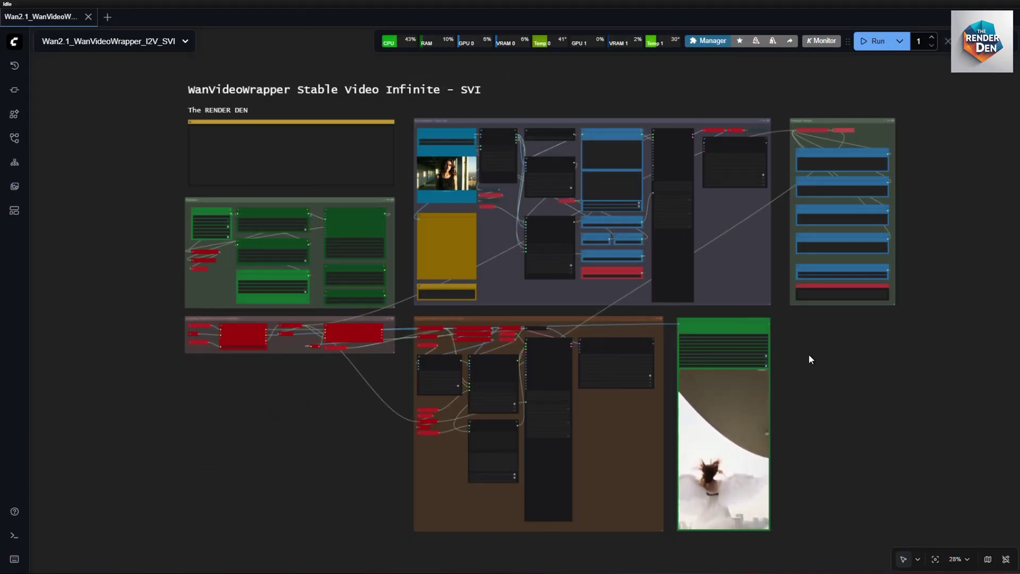
Step: Zoom the canvas to 88% and centre the Models group with its model, LoRA, T5 and VAE loaders
{"action": "scroll", "coordinate": [725, 339], "scroll_direction": "up", "scroll_amount": 12}
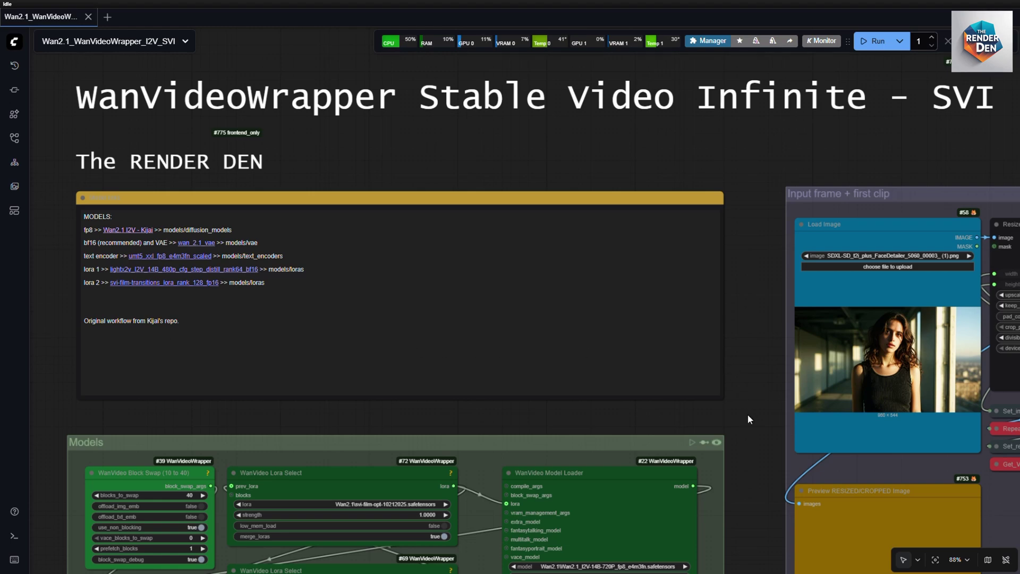
{"action": "scroll", "coordinate": [748, 415], "scroll_direction": "down", "scroll_amount": 5}
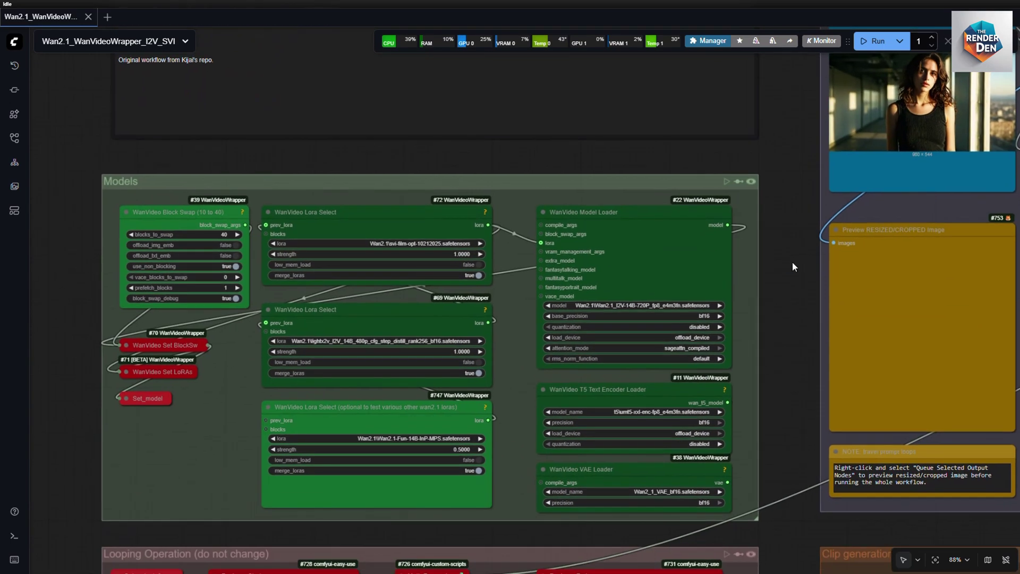
{"action": "left_click_drag", "start_coordinate": [793, 267], "coordinate": [894, 233]}
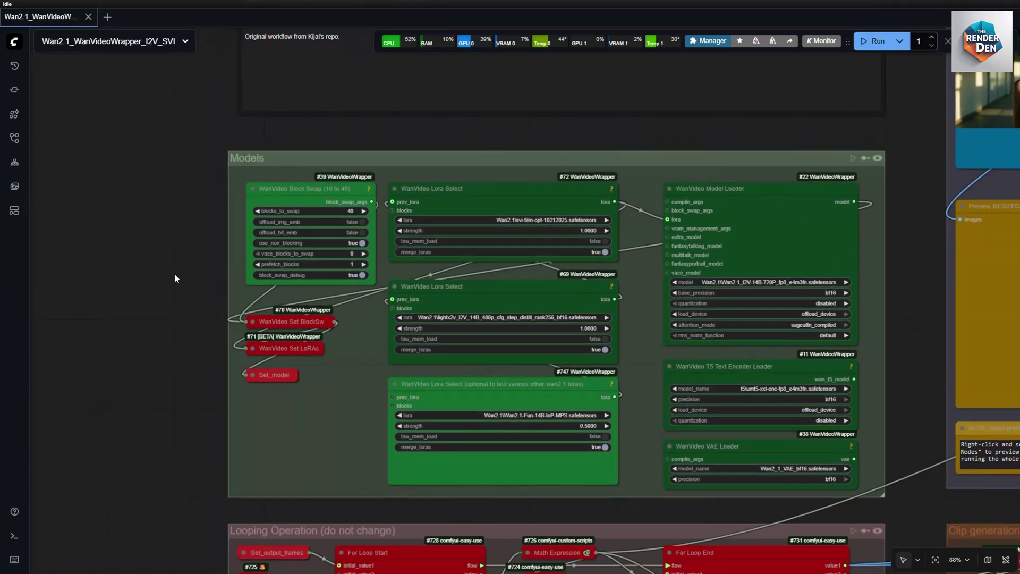
Step: Adjust the view of the Models group, then bring the Looping Operation group below it into view
{"action": "left_click_drag", "start_coordinate": [174, 274], "coordinate": [171, 253]}
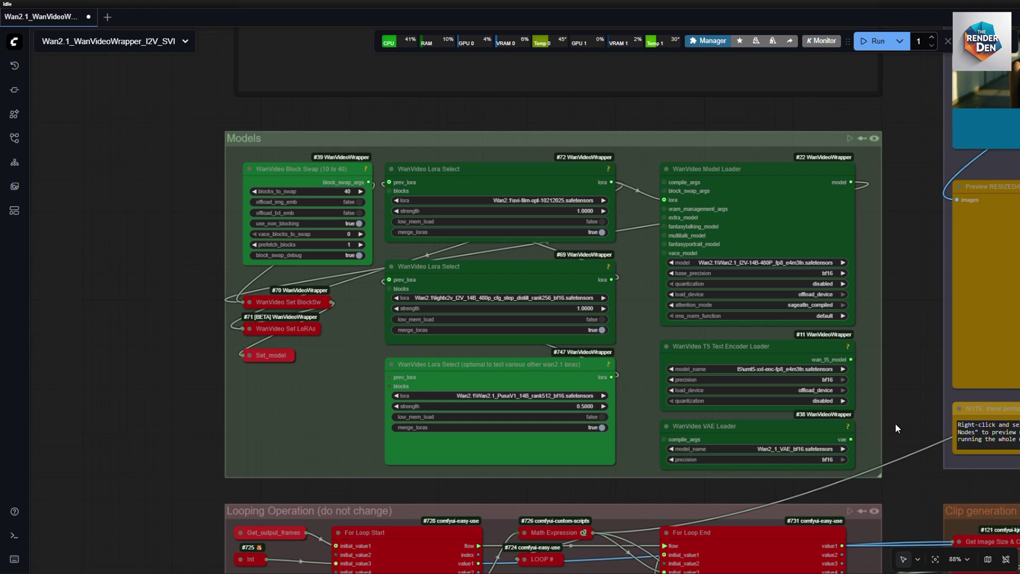
{"action": "scroll", "coordinate": [895, 423], "scroll_direction": "down", "scroll_amount": 5}
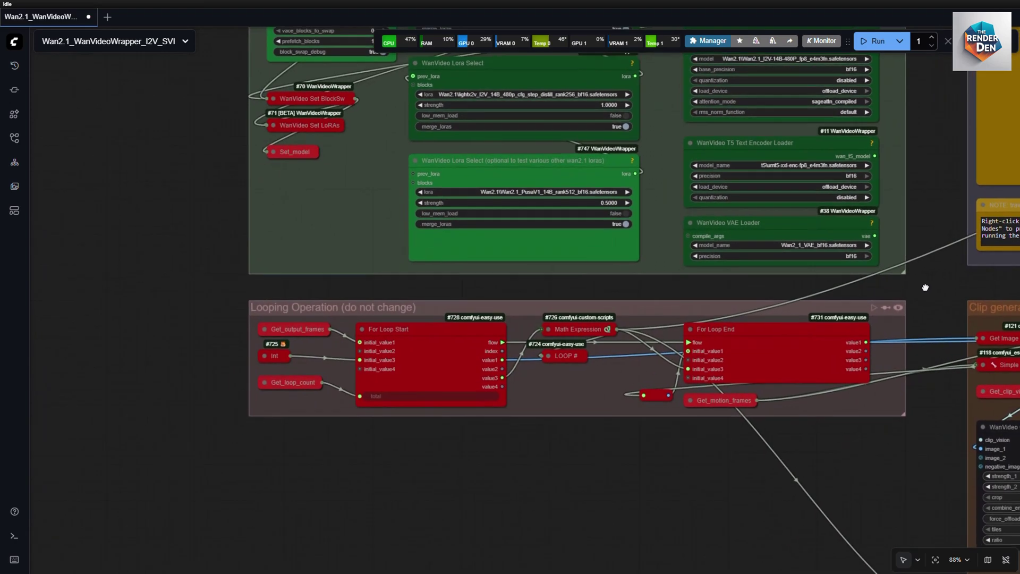
{"action": "left_click_drag", "start_coordinate": [925, 287], "coordinate": [931, 249]}
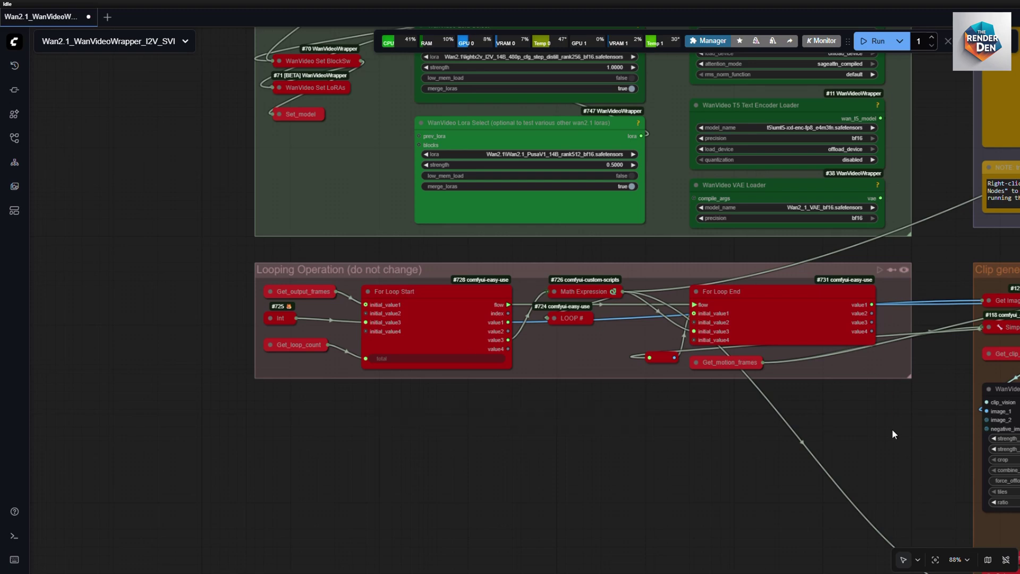
Step: Pan past the Looping Operation group over to the start image and prompts of the input-frame group
{"action": "scroll", "coordinate": [892, 429], "scroll_direction": "down", "scroll_amount": 2}
{"action": "left_click_drag", "start_coordinate": [909, 380], "coordinate": [766, 395]}
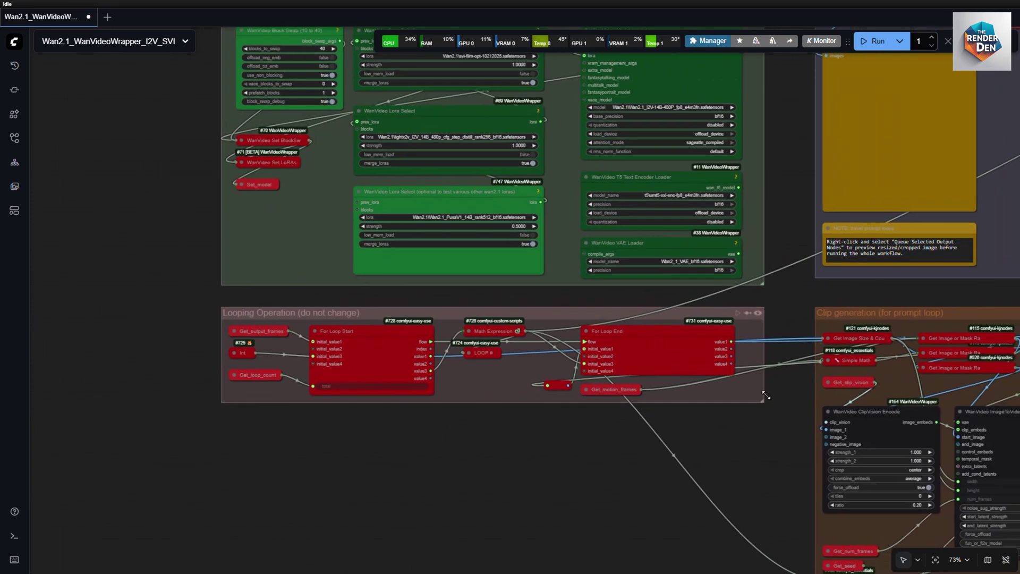
{"action": "left_click_drag", "start_coordinate": [792, 304], "coordinate": [475, 430]}
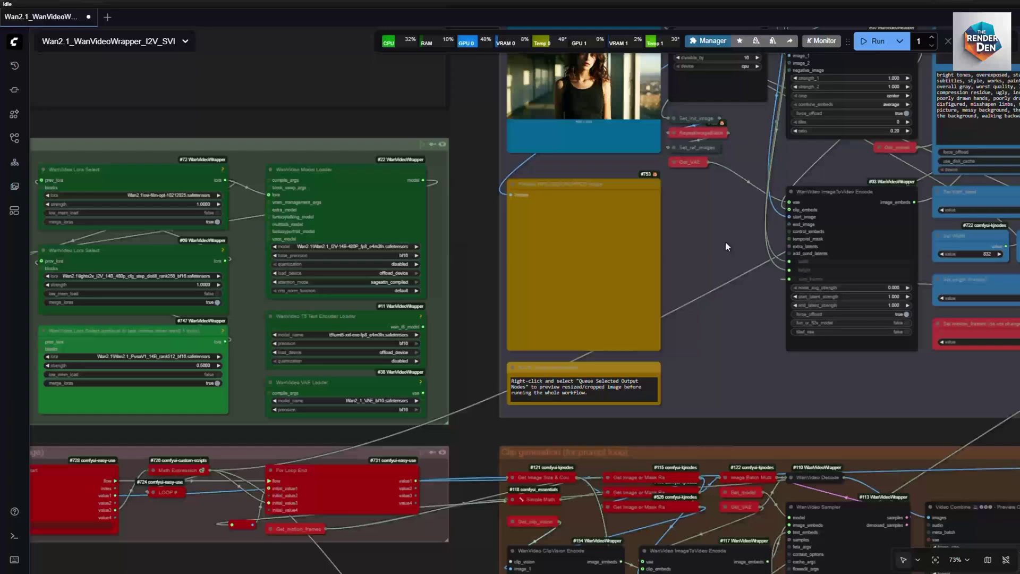
{"action": "left_click_drag", "start_coordinate": [725, 242], "coordinate": [439, 388]}
{"action": "scroll", "coordinate": [439, 387], "scroll_direction": "down", "scroll_amount": 3}
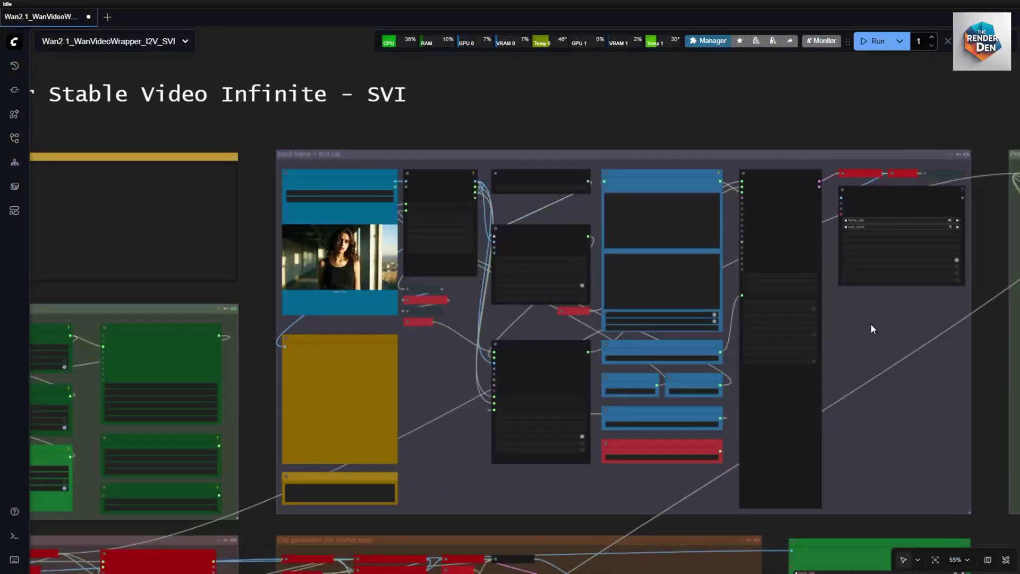
Step: Zoom to 60% and centre the Input frame + first clip group
{"action": "scroll", "coordinate": [870, 323], "scroll_direction": "up", "scroll_amount": 1}
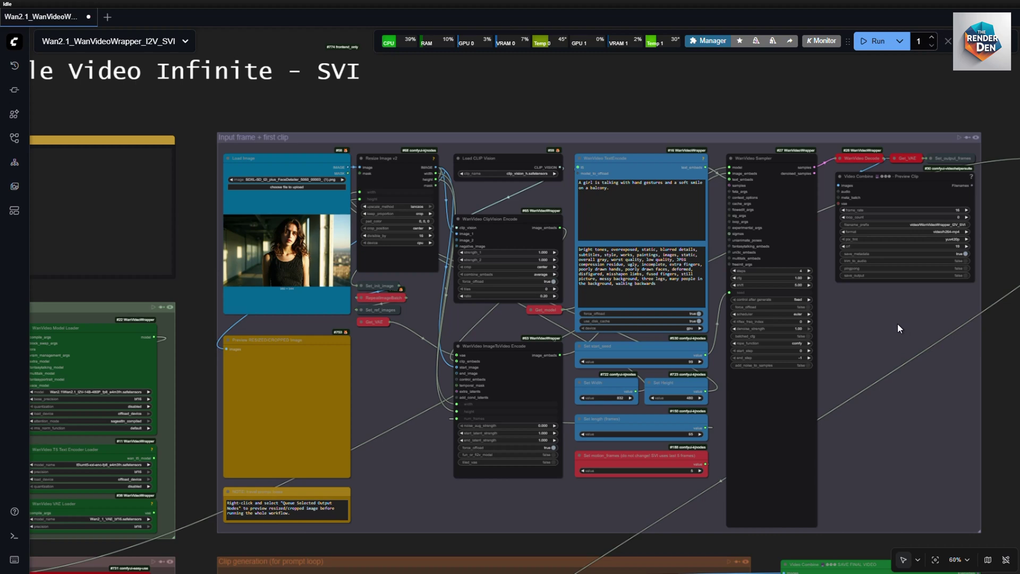
{"action": "left_click_drag", "start_coordinate": [898, 323], "coordinate": [860, 294]}
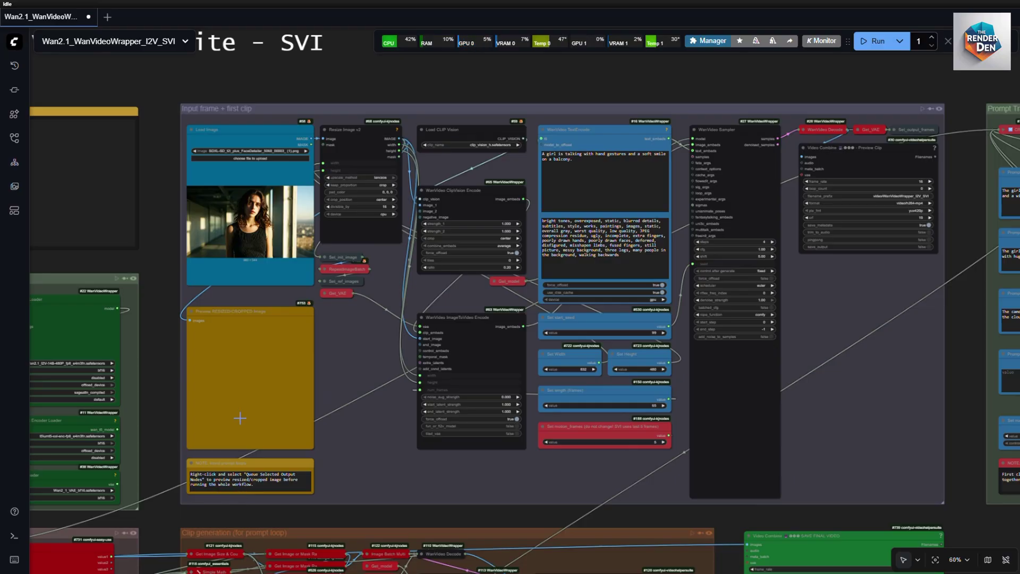
Step: Queue only the Preview RESIZED/CROPPED Image node to preview the 832 × 480 resized input
{"action": "scroll", "coordinate": [272, 339], "scroll_direction": "up", "scroll_amount": 1}
{"action": "right_click", "coordinate": [272, 339]}
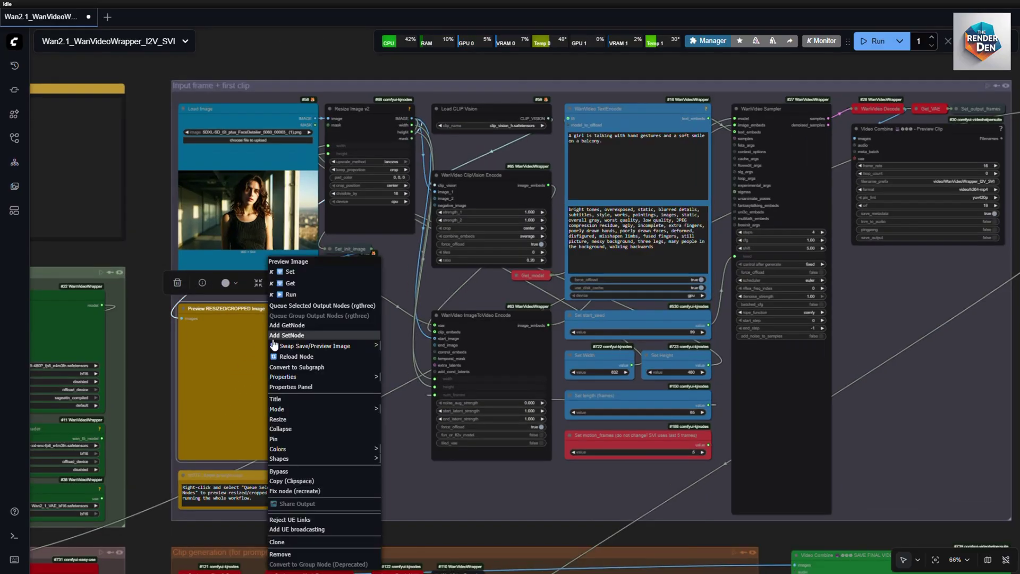
{"action": "left_click", "coordinate": [298, 306]}
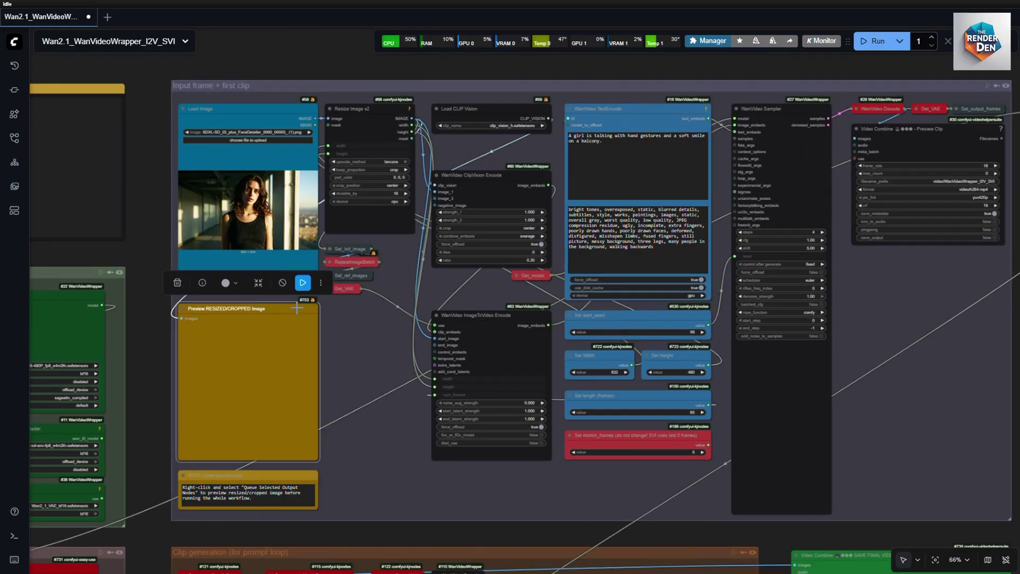
{"action": "left_click", "coordinate": [385, 338]}
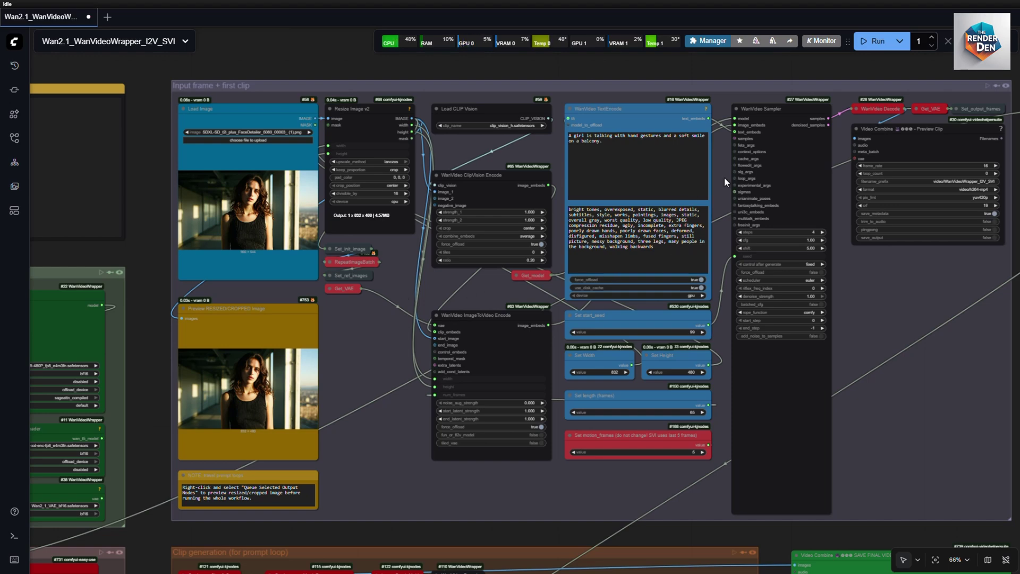
Step: Zoom into the first clip's prompt, then move to the seed 99, 832×480, 65-frame, 5-motion-frame settings
{"action": "left_click_drag", "start_coordinate": [722, 177], "coordinate": [593, 192]}
{"action": "scroll", "coordinate": [616, 180], "scroll_direction": "up", "scroll_amount": 1}
{"action": "scroll", "coordinate": [616, 180], "scroll_direction": "up", "scroll_amount": 1}
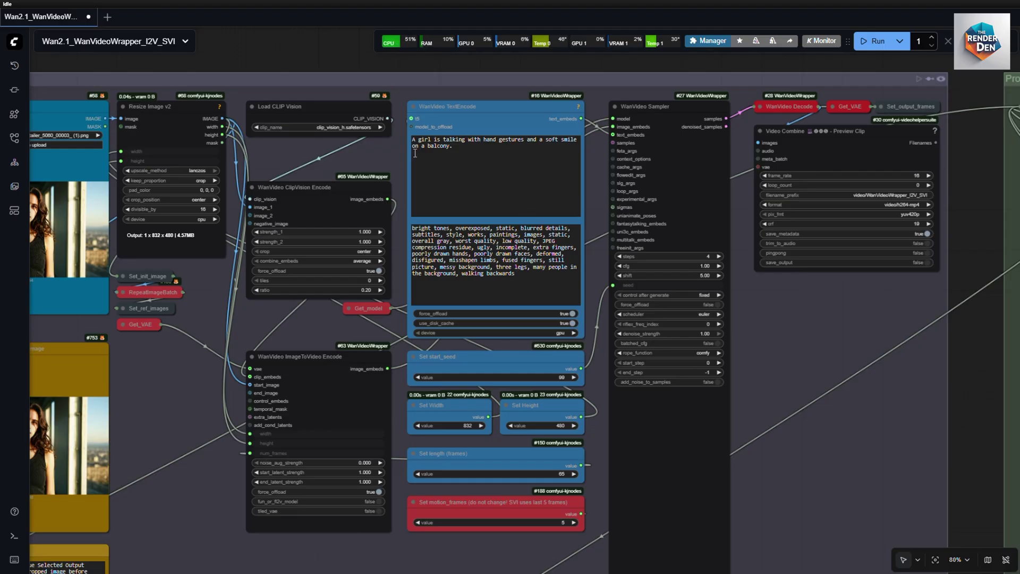
{"action": "left_click_drag", "start_coordinate": [591, 377], "coordinate": [604, 204]}
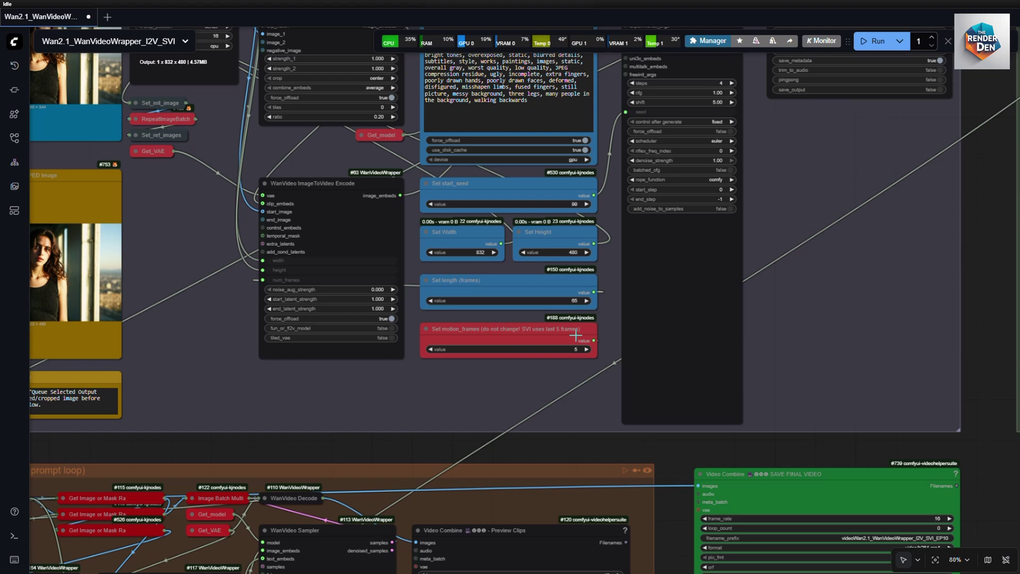
Step: Read the Set nodes and the sampler's 4 steps, cfg 1.00, shift 5.00 euler, then pan to Prompt Travel
{"action": "scroll", "coordinate": [486, 378], "scroll_direction": "up", "scroll_amount": 7}
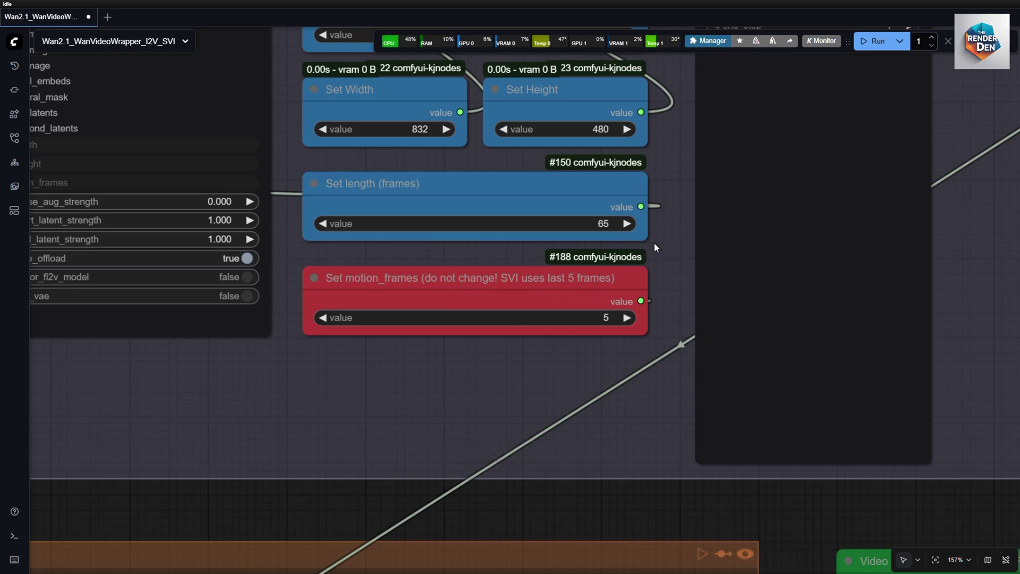
{"action": "scroll", "coordinate": [657, 242], "scroll_direction": "down", "scroll_amount": 6}
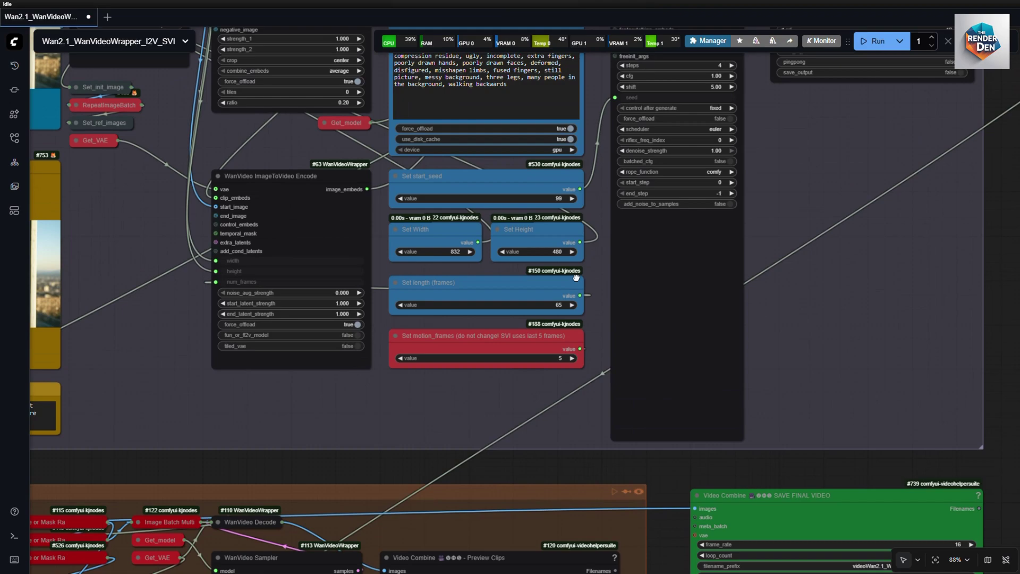
{"action": "left_click_drag", "start_coordinate": [576, 277], "coordinate": [297, 414]}
{"action": "scroll", "coordinate": [495, 272], "scroll_direction": "up", "scroll_amount": 1}
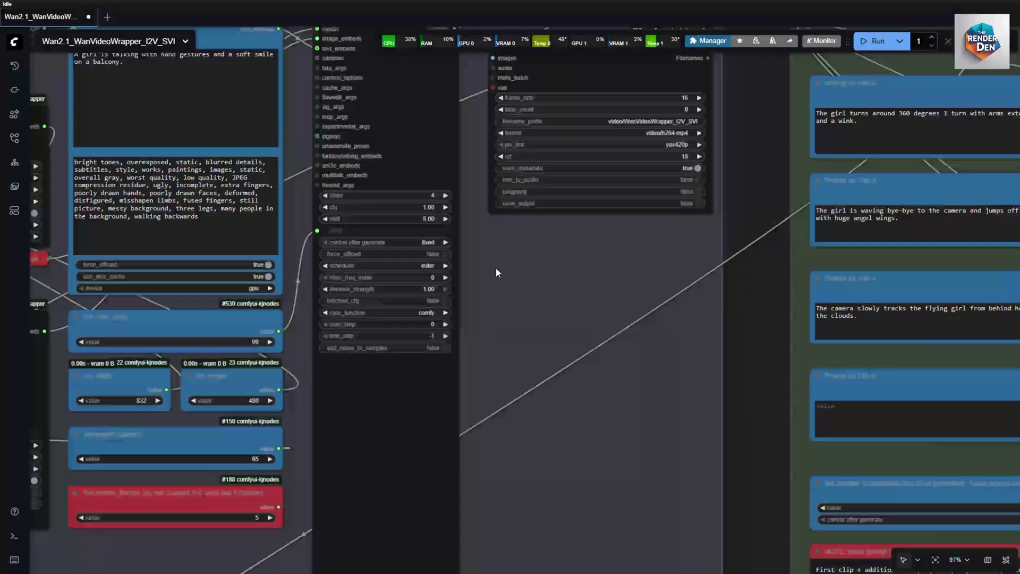
{"action": "left_click_drag", "start_coordinate": [551, 296], "coordinate": [648, 412]}
{"action": "scroll", "coordinate": [585, 364], "scroll_direction": "up", "scroll_amount": 2}
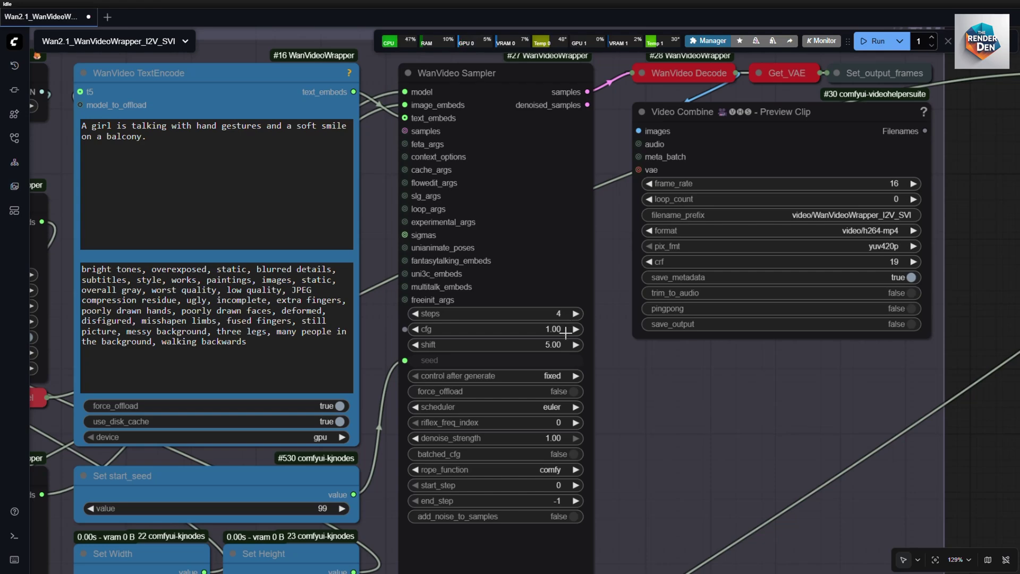
{"action": "left_click_drag", "start_coordinate": [659, 385], "coordinate": [446, 422]}
{"action": "scroll", "coordinate": [469, 404], "scroll_direction": "down", "scroll_amount": 1}
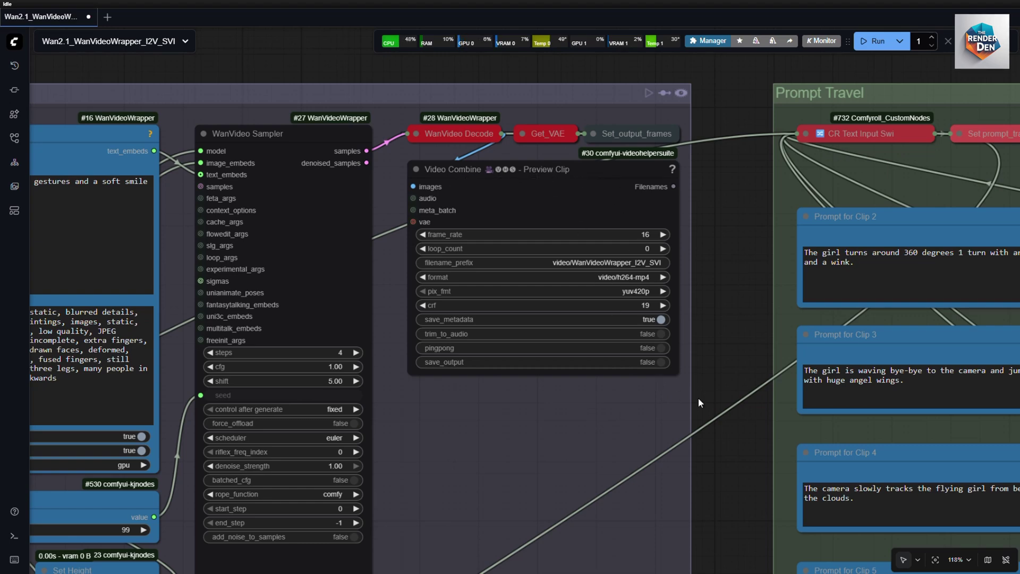
{"action": "scroll", "coordinate": [718, 367], "scroll_direction": "down", "scroll_amount": 1}
{"action": "scroll", "coordinate": [744, 359], "scroll_direction": "down", "scroll_amount": 5}
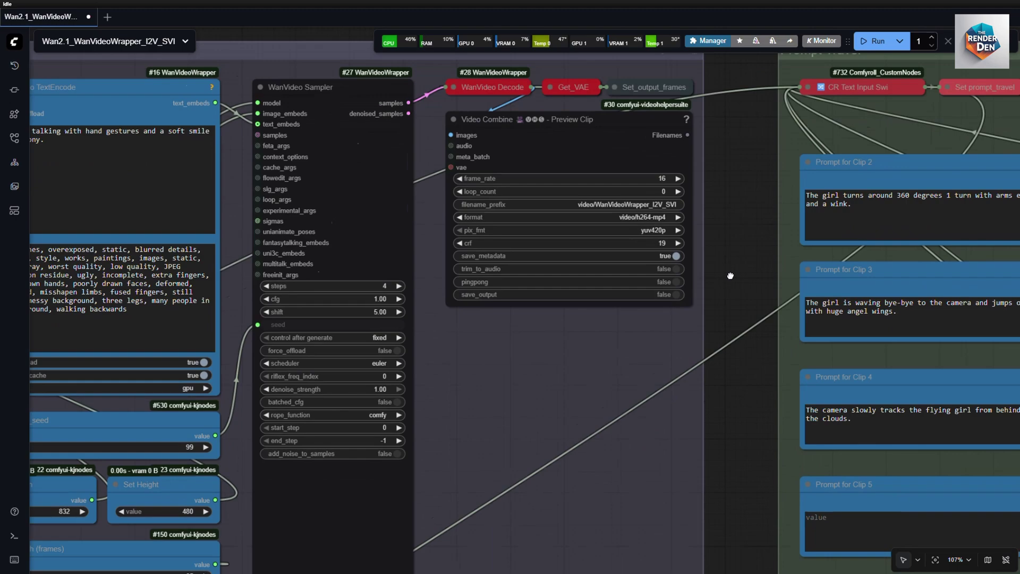
{"action": "scroll", "coordinate": [765, 347], "scroll_direction": "down", "scroll_amount": 4}
{"action": "left_click_drag", "start_coordinate": [763, 345], "coordinate": [412, 344]}
{"action": "scroll", "coordinate": [696, 285], "scroll_direction": "up", "scroll_amount": 1}
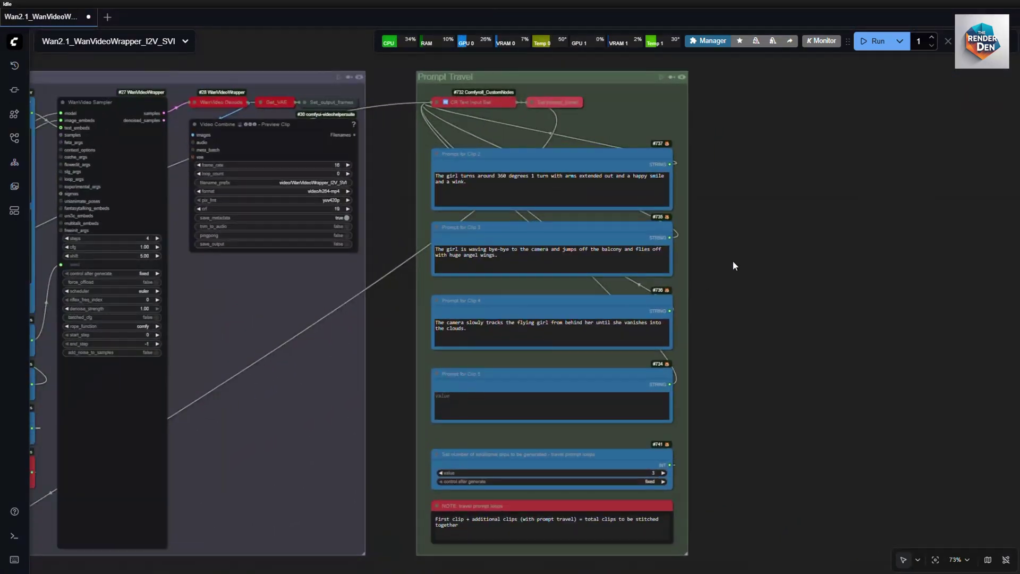
{"action": "left_click_drag", "start_coordinate": [732, 263], "coordinate": [700, 272]}
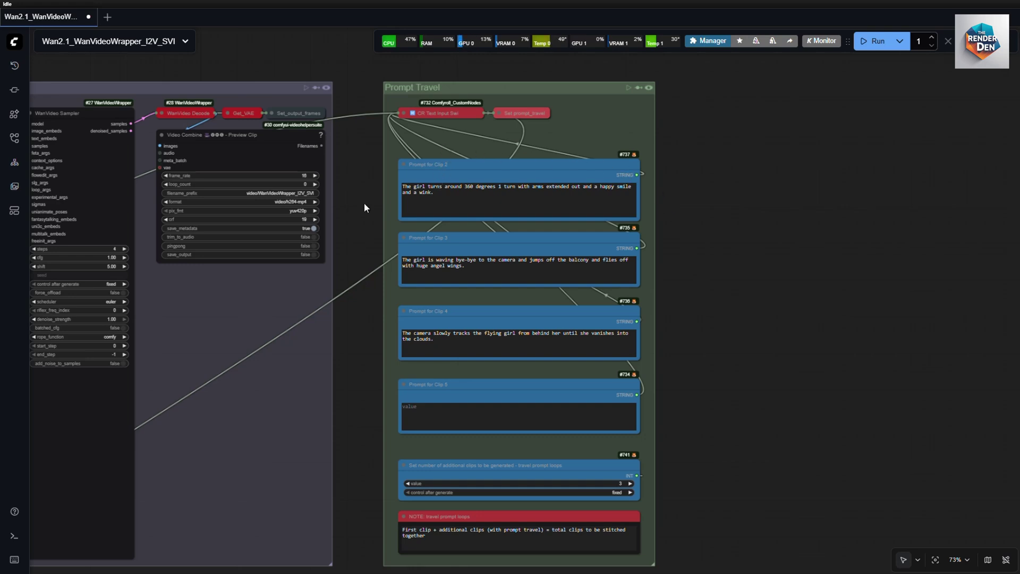
{"action": "left_click_drag", "start_coordinate": [355, 208], "coordinate": [361, 180]}
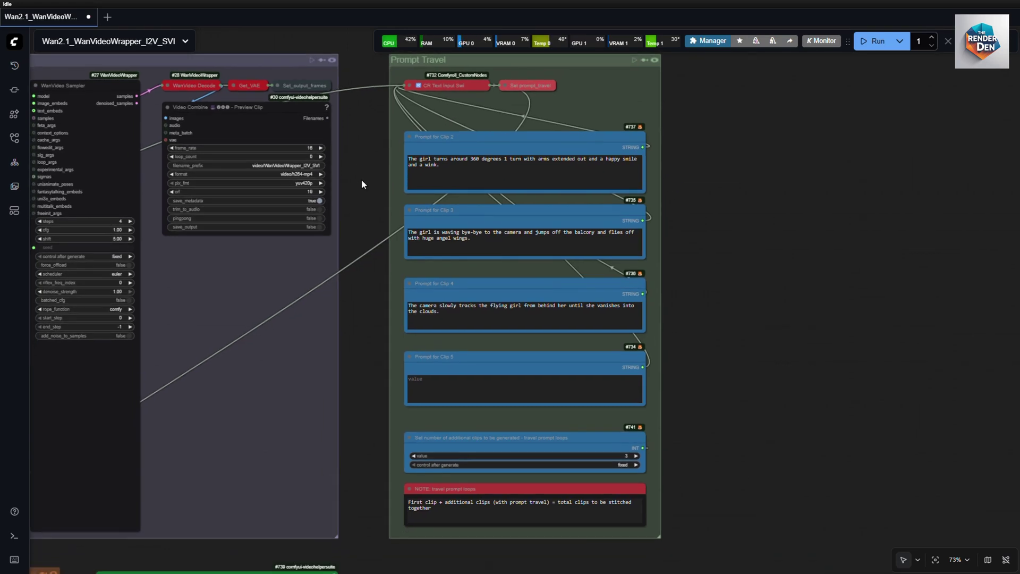
{"action": "scroll", "coordinate": [361, 180], "scroll_direction": "up", "scroll_amount": 1}
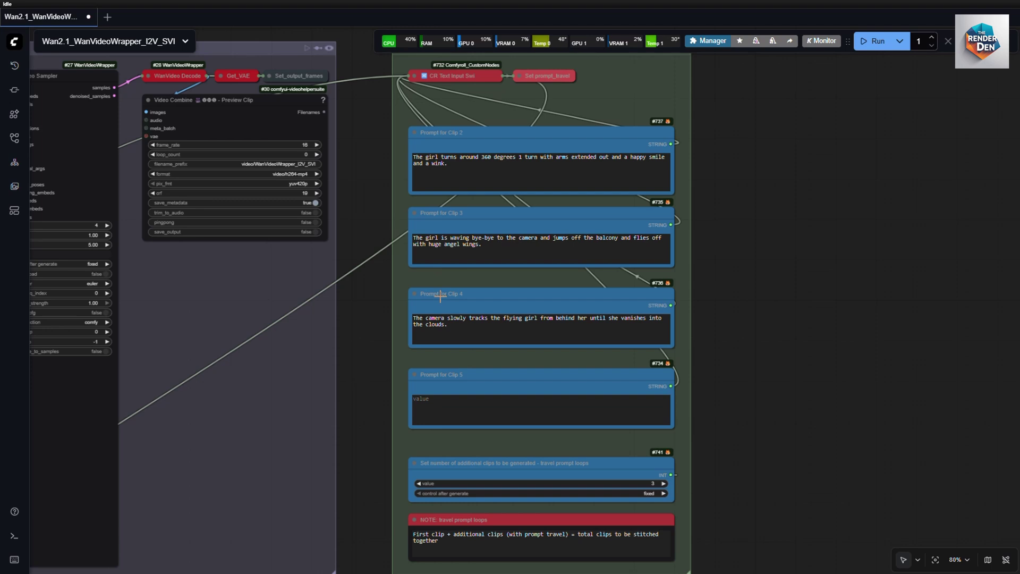
{"action": "scroll", "coordinate": [722, 425], "scroll_direction": "down", "scroll_amount": 1}
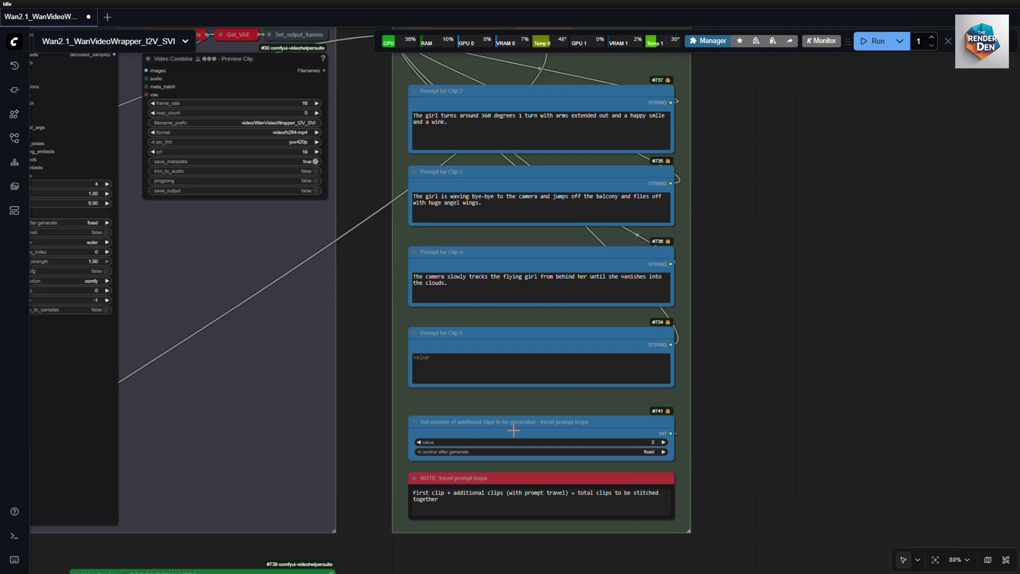
{"action": "scroll", "coordinate": [749, 441], "scroll_direction": "up", "scroll_amount": 2}
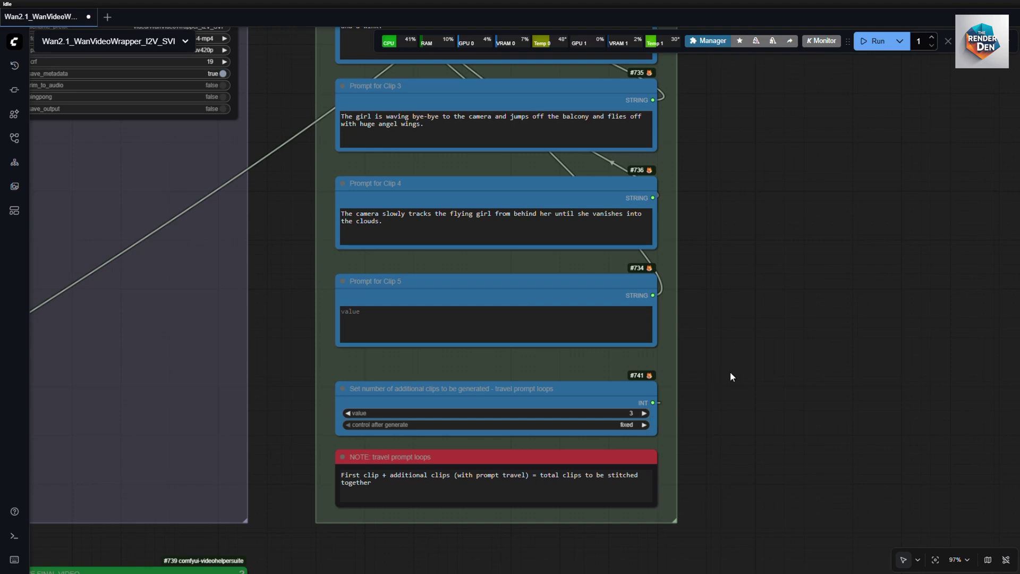
{"action": "scroll", "coordinate": [730, 373], "scroll_direction": "down", "scroll_amount": 3}
{"action": "scroll", "coordinate": [573, 488], "scroll_direction": "up", "scroll_amount": 2}
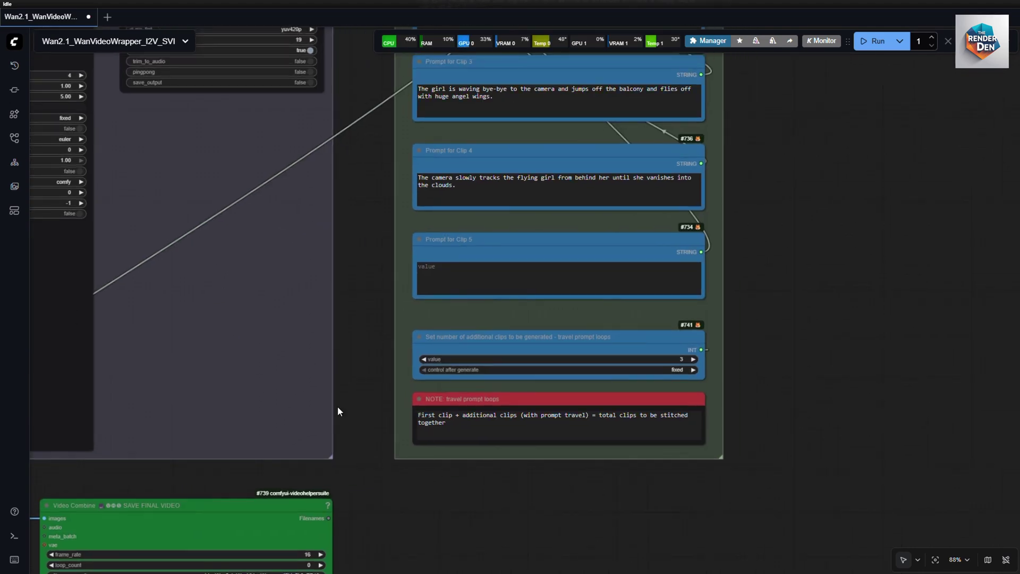
{"action": "scroll", "coordinate": [750, 420], "scroll_direction": "down", "scroll_amount": 4}
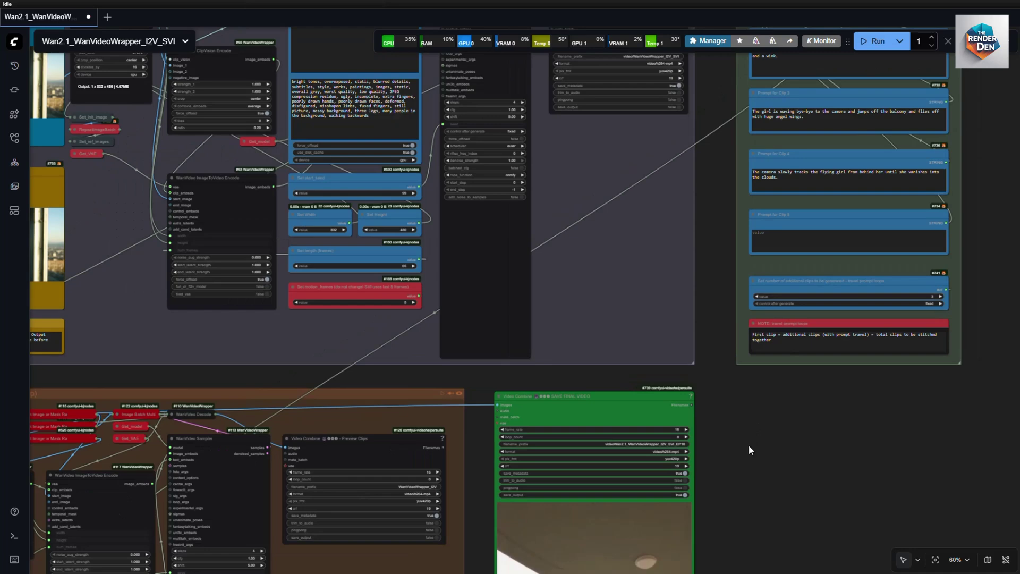
{"action": "scroll", "coordinate": [889, 318], "scroll_direction": "down", "scroll_amount": 3}
{"action": "scroll", "coordinate": [890, 366], "scroll_direction": "down", "scroll_amount": 2}
{"action": "left_click_drag", "start_coordinate": [911, 342], "coordinate": [961, 283]}
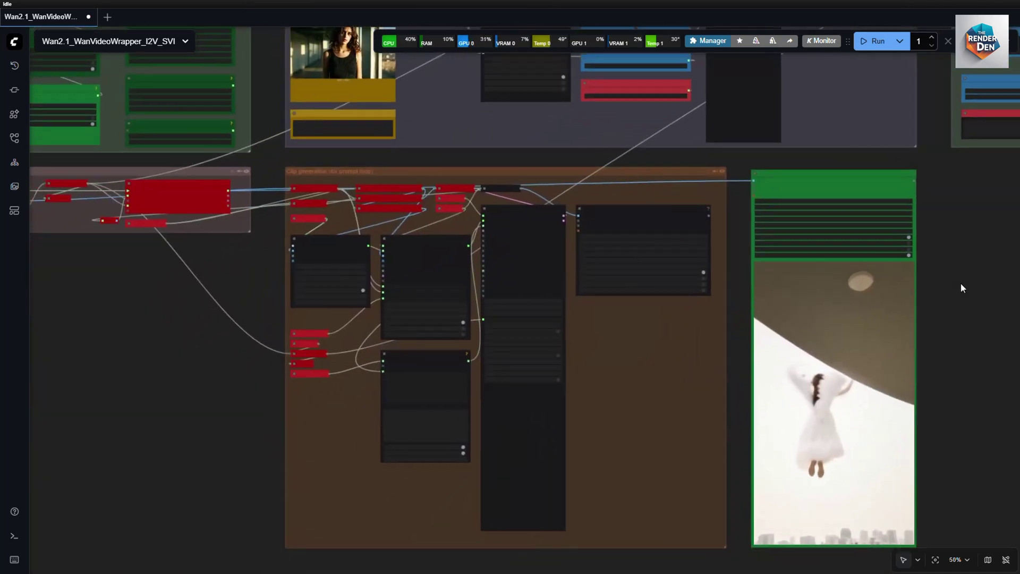
{"action": "left_click_drag", "start_coordinate": [741, 304], "coordinate": [823, 339]}
{"action": "scroll", "coordinate": [789, 321], "scroll_direction": "up", "scroll_amount": 2}
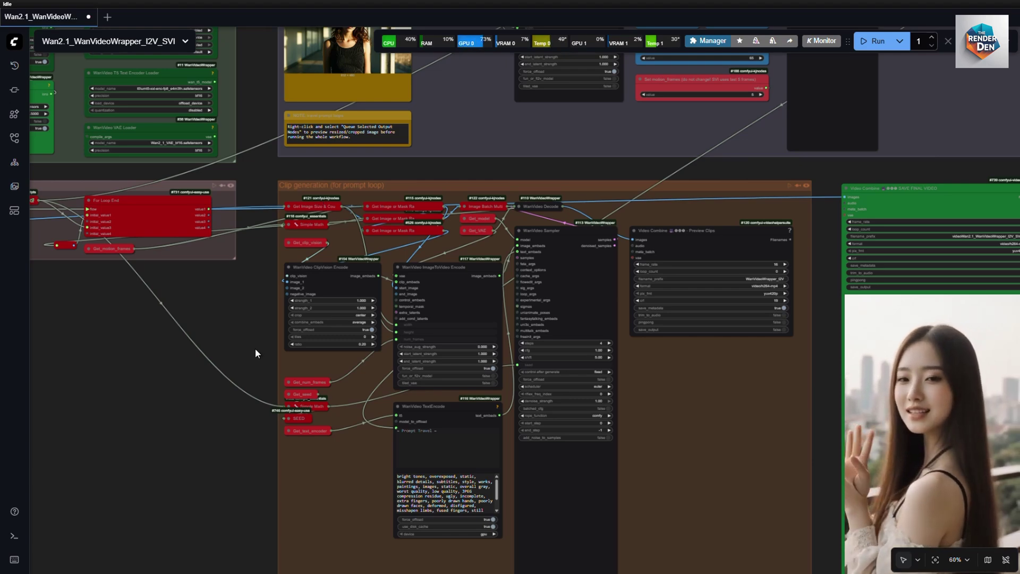
{"action": "left_click_drag", "start_coordinate": [255, 349], "coordinate": [217, 266]}
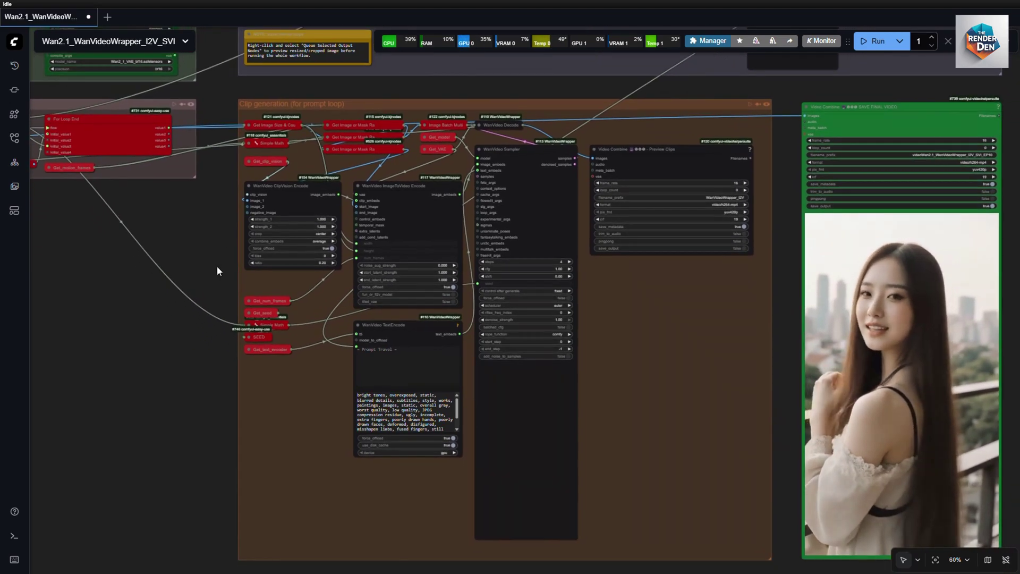
{"action": "scroll", "coordinate": [285, 167], "scroll_direction": "up", "scroll_amount": 8}
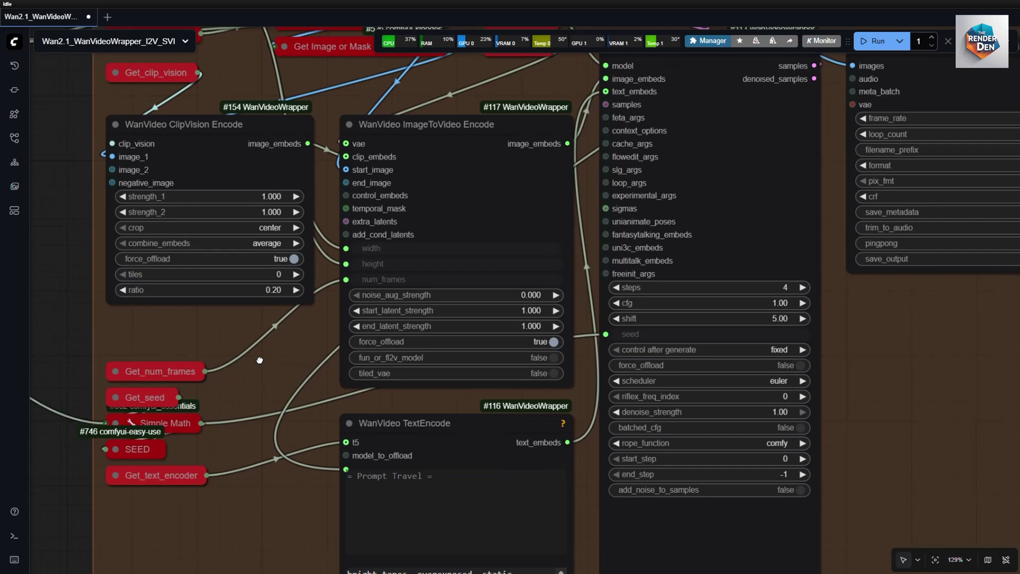
{"action": "left_click_drag", "start_coordinate": [259, 360], "coordinate": [601, 348]}
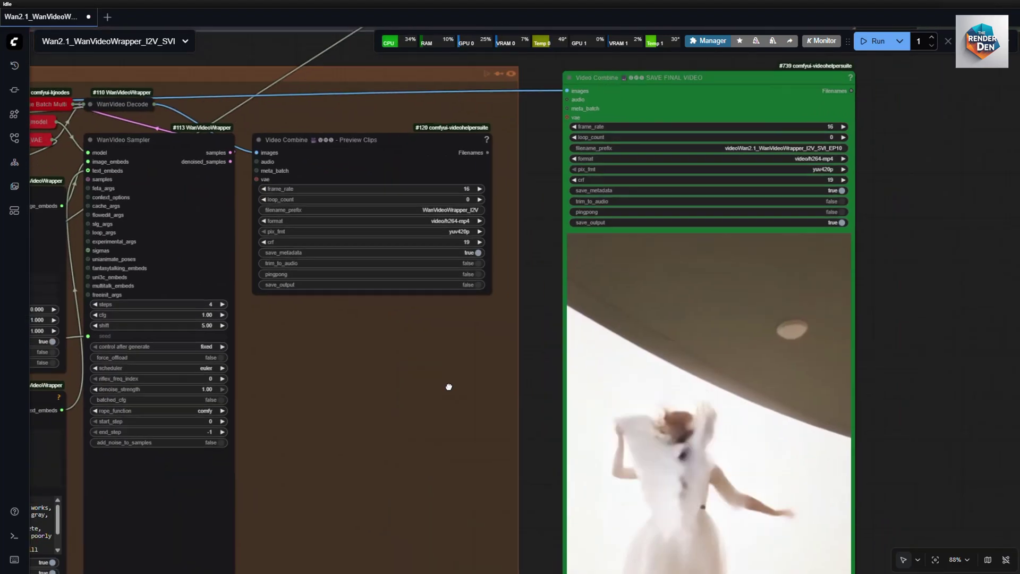
{"action": "left_click_drag", "start_coordinate": [449, 387], "coordinate": [438, 384]}
{"action": "scroll", "coordinate": [844, 293], "scroll_direction": "up", "scroll_amount": 1}
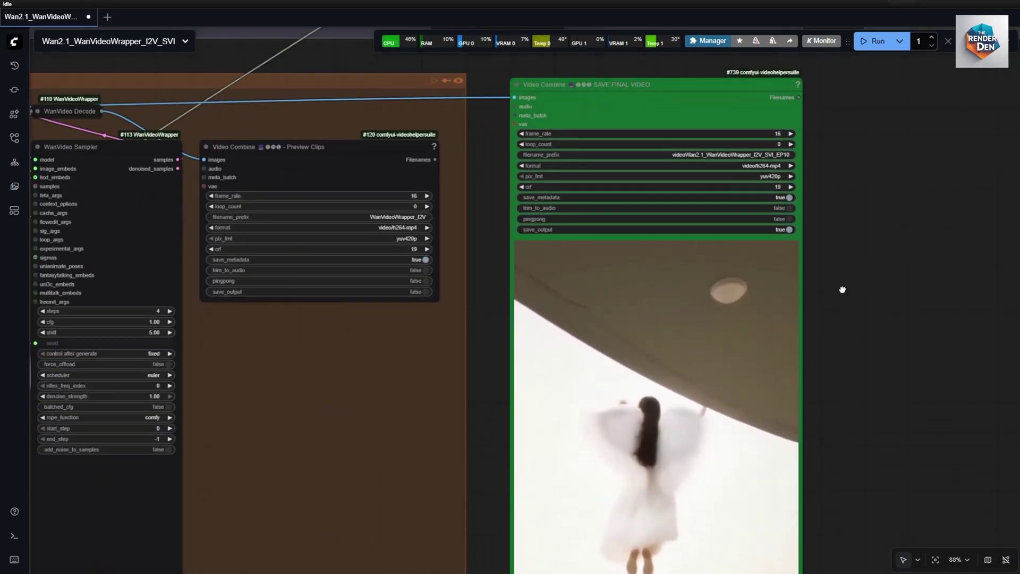
{"action": "left_click_drag", "start_coordinate": [842, 288], "coordinate": [825, 281]}
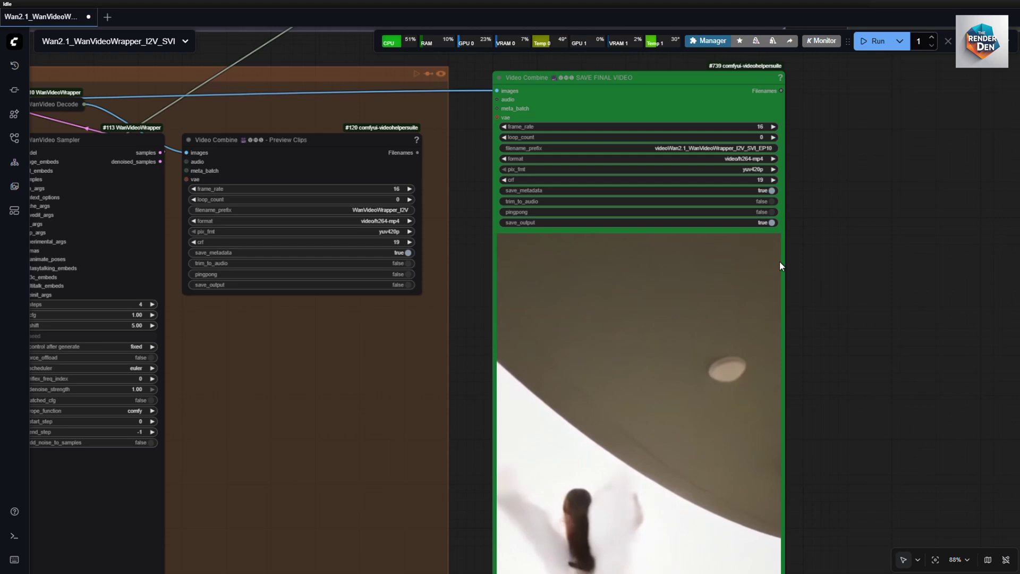
{"action": "left_click_drag", "start_coordinate": [822, 330], "coordinate": [802, 275]}
{"action": "scroll", "coordinate": [820, 218], "scroll_direction": "down", "scroll_amount": 2}
Step: Reposition the final Video Combine node and fit the entire workflow into view for the run
{"action": "right_click", "coordinate": [711, 169]}
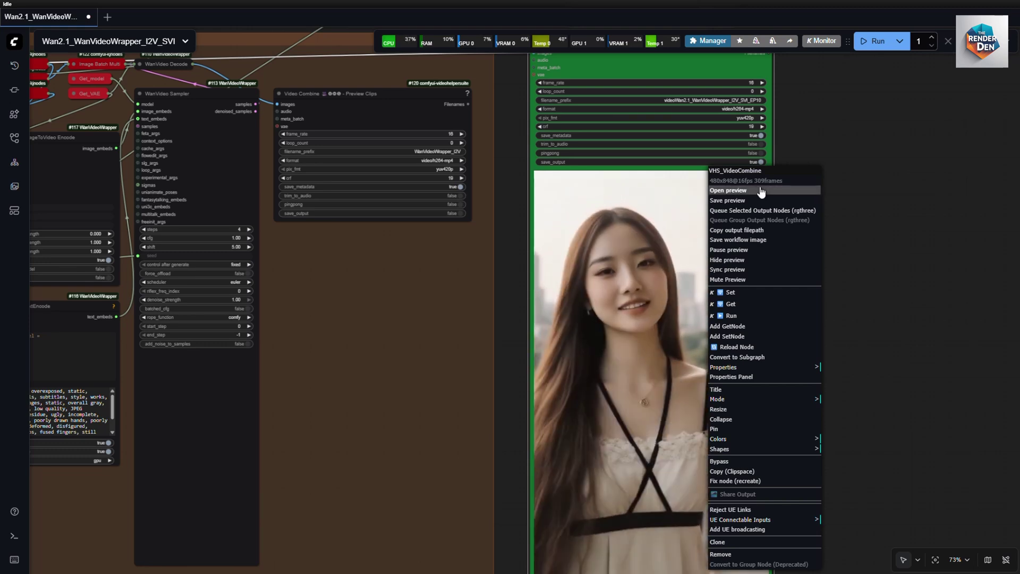
{"action": "left_click_drag", "start_coordinate": [817, 125], "coordinate": [789, 176]}
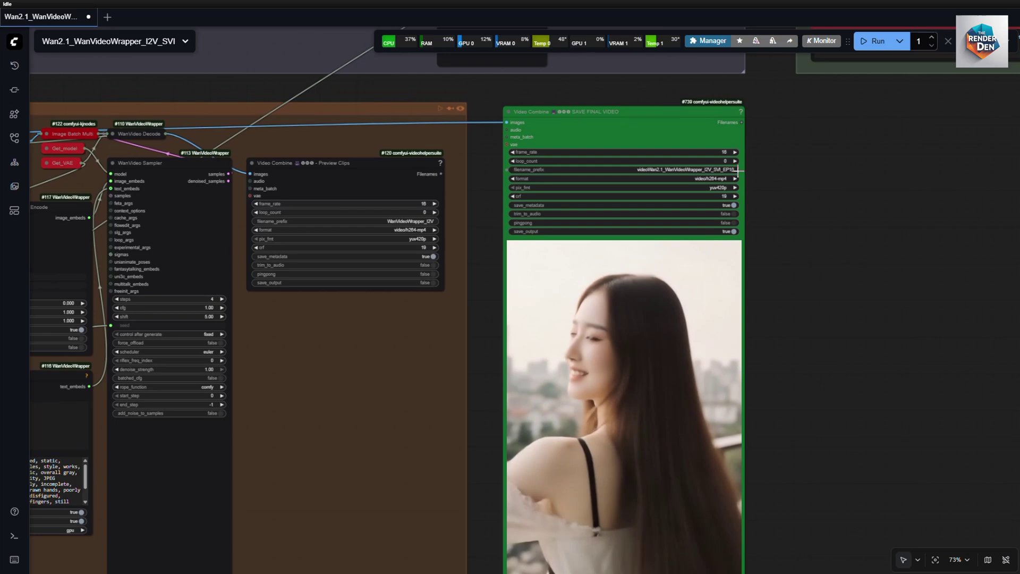
{"action": "scroll", "coordinate": [733, 138], "scroll_direction": "up", "scroll_amount": 6}
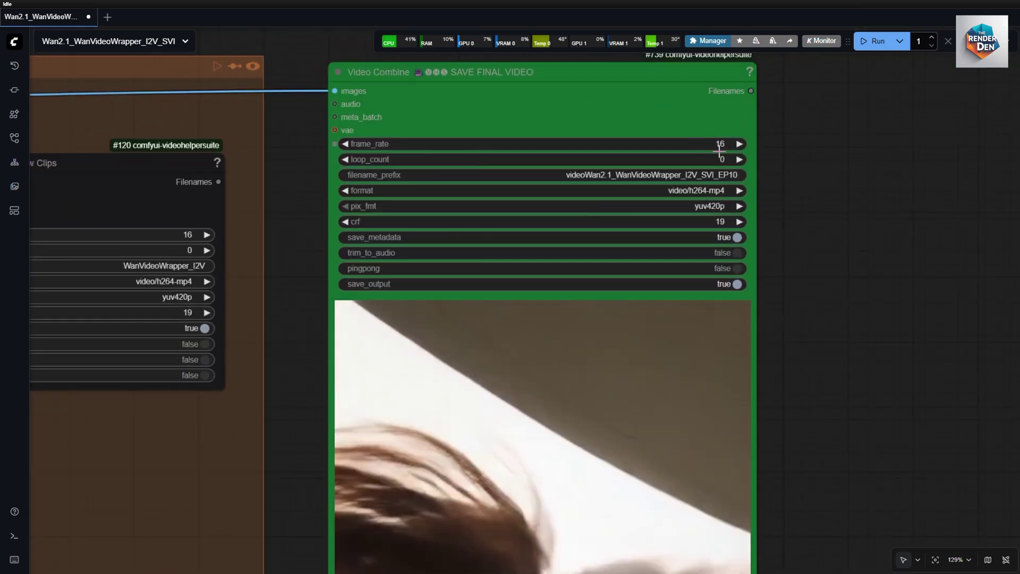
{"action": "key", "text": "."}
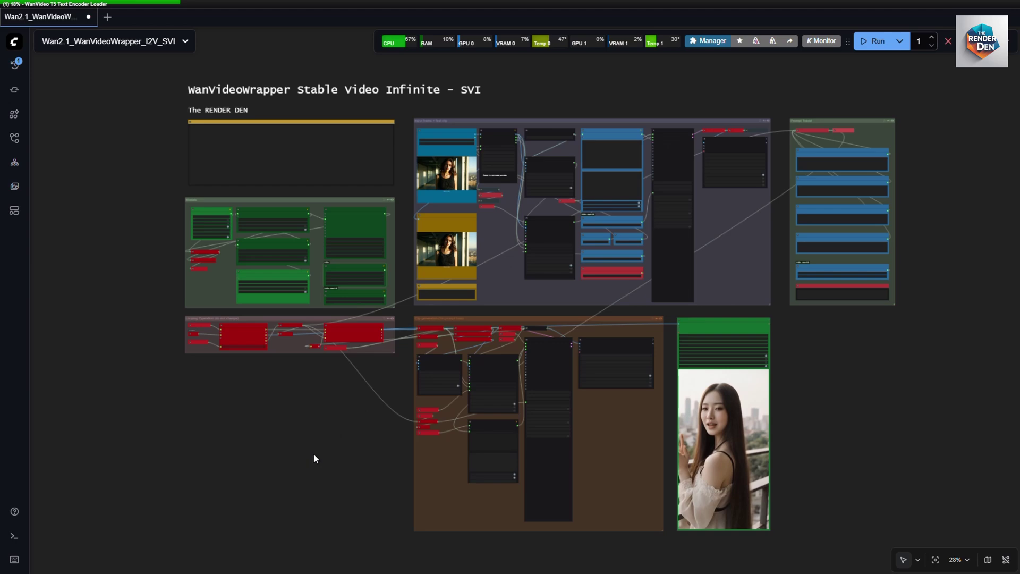
Step: Open the Logs panel and follow the run until the first 65-frame 832×480 clip is VAE-decoding
{"action": "left_click", "coordinate": [14, 536]}
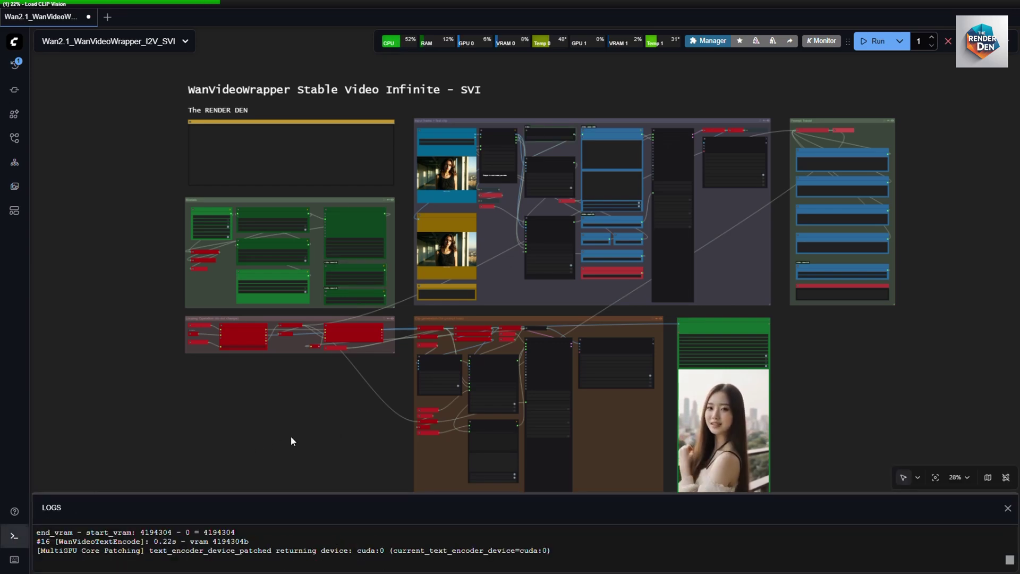
{"action": "scroll", "coordinate": [837, 289], "scroll_direction": "up", "scroll_amount": 3}
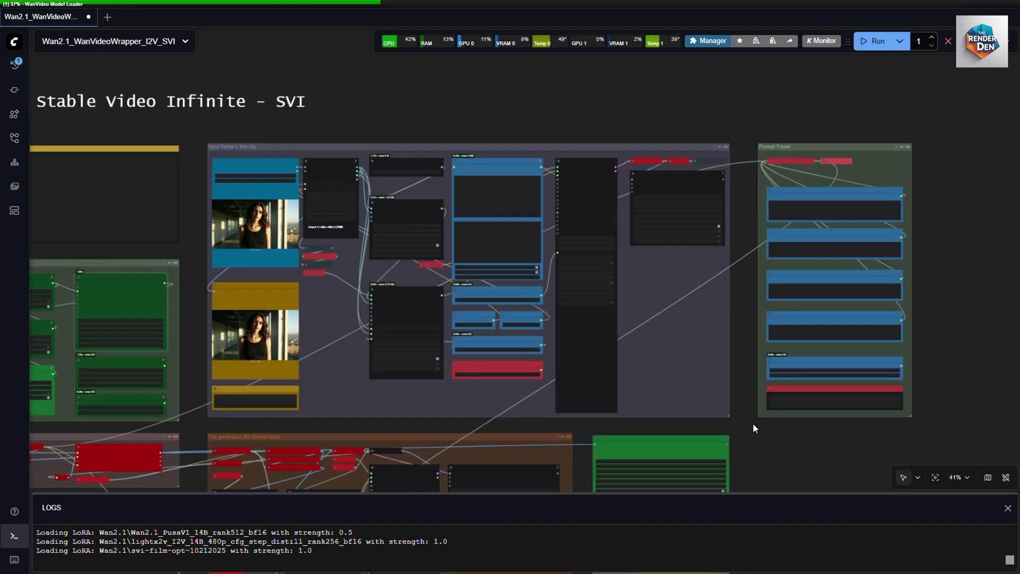
{"action": "scroll", "coordinate": [769, 293], "scroll_direction": "down", "scroll_amount": 3}
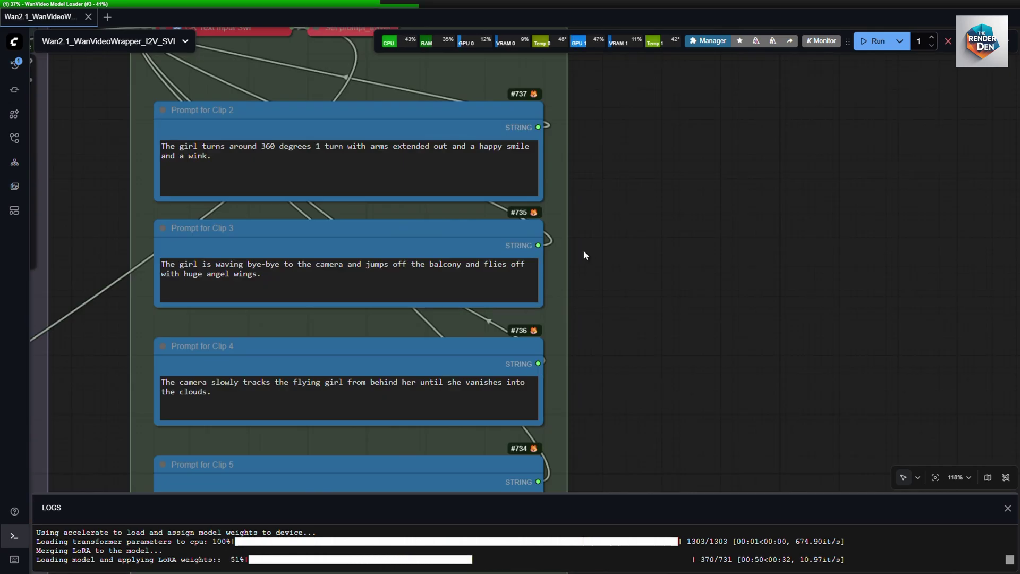
{"action": "left_click_drag", "start_coordinate": [583, 250], "coordinate": [705, 239]}
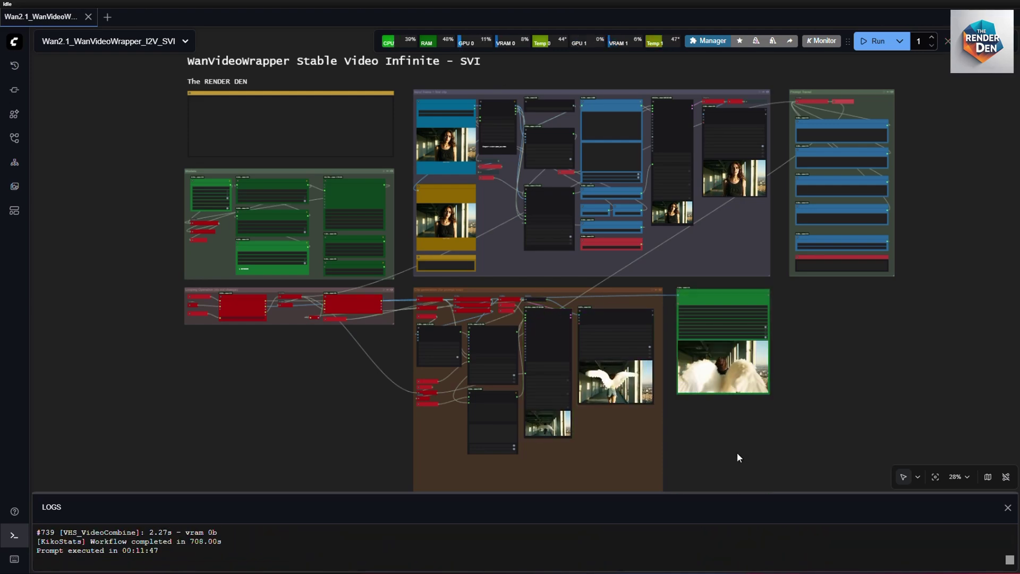
Step: Zoom and pan to the SAVE FINAL VIDEO node to watch the completed multi-clip video play
{"action": "scroll", "coordinate": [738, 453], "scroll_direction": "up", "scroll_amount": 6}
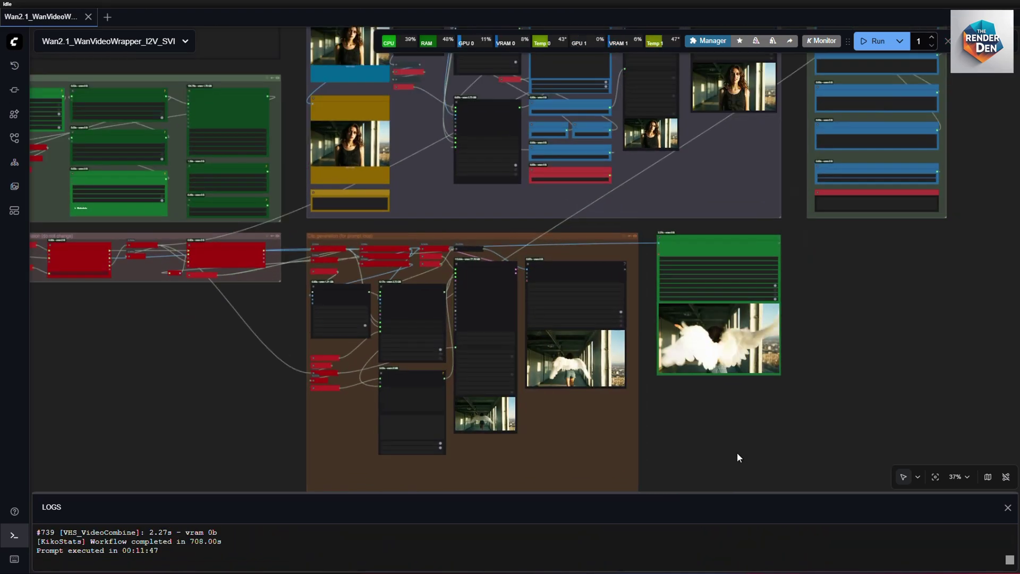
{"action": "left_click_drag", "start_coordinate": [692, 426], "coordinate": [724, 430]}
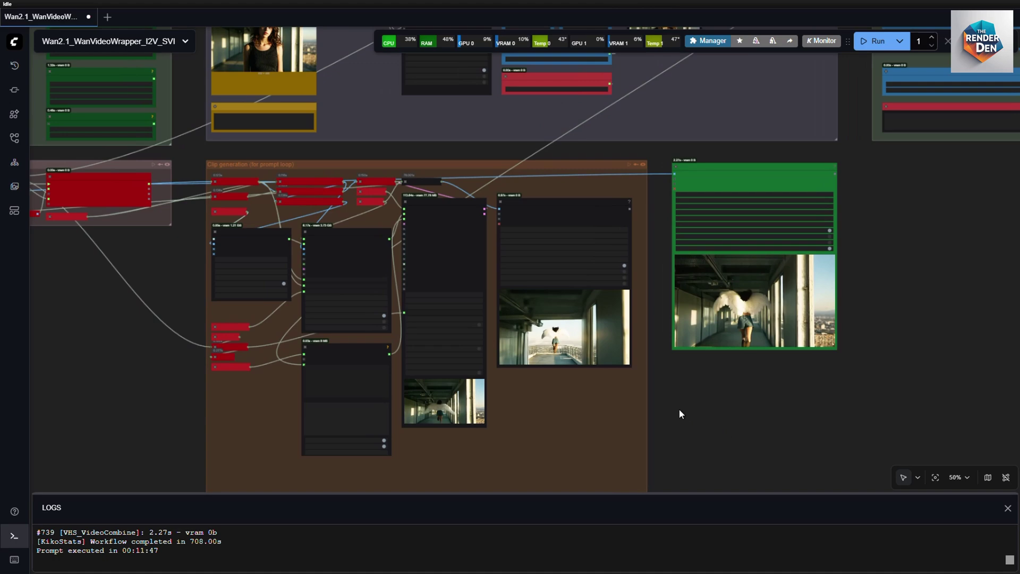
{"action": "scroll", "coordinate": [672, 405], "scroll_direction": "up", "scroll_amount": 2}
{"action": "left_click_drag", "start_coordinate": [672, 405], "coordinate": [701, 410]}
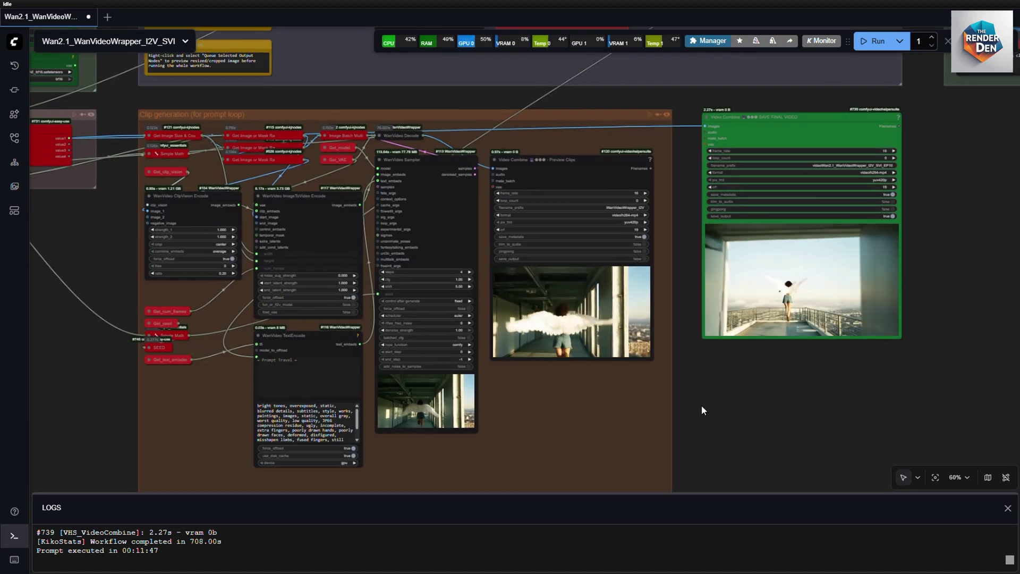
{"action": "left_click_drag", "start_coordinate": [862, 382], "coordinate": [652, 433]}
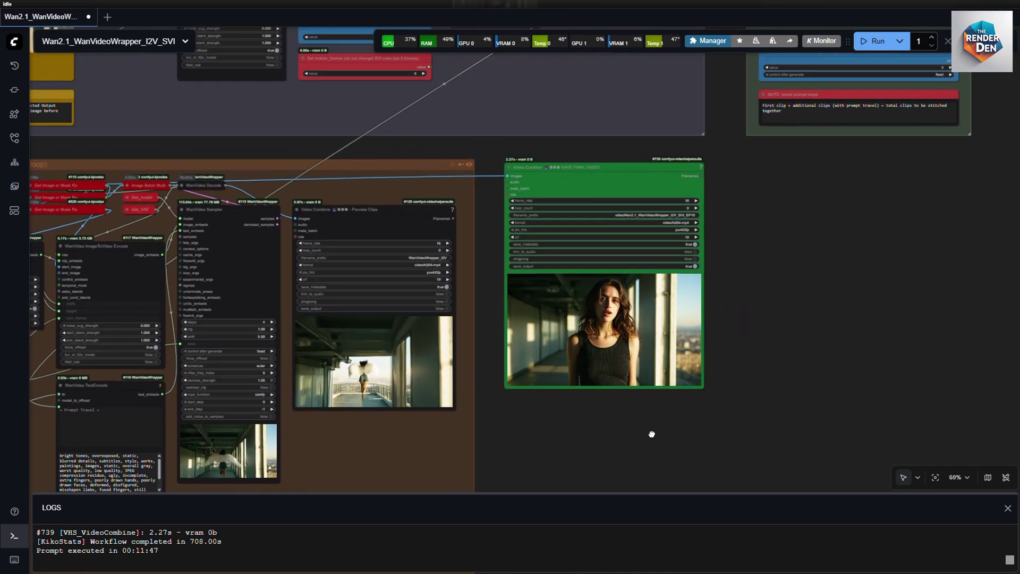
{"action": "scroll", "coordinate": [709, 352], "scroll_direction": "up", "scroll_amount": 6}
{"action": "left_click_drag", "start_coordinate": [709, 352], "coordinate": [771, 351]}
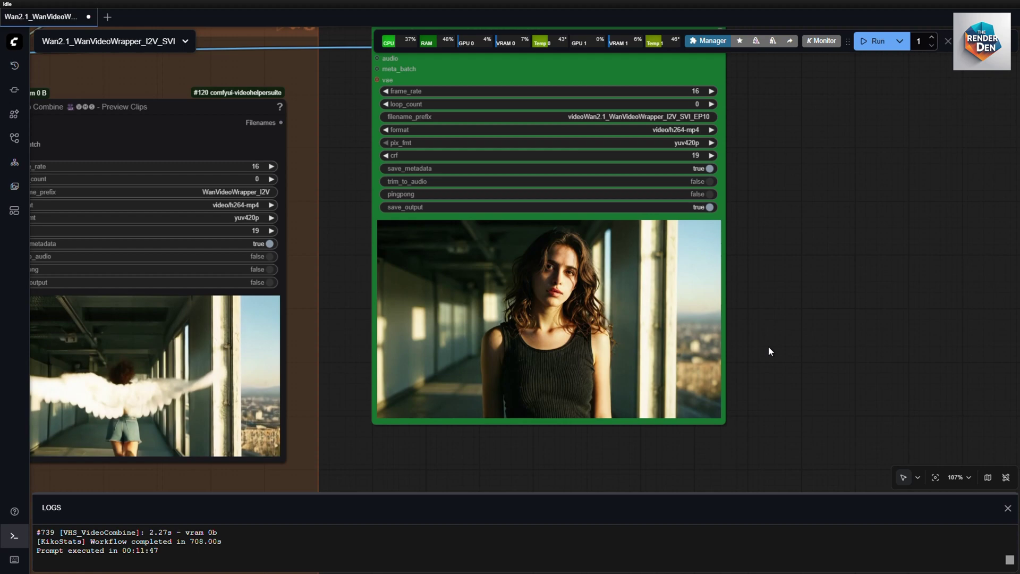
{"action": "scroll", "coordinate": [769, 345], "scroll_direction": "down", "scroll_amount": 3}
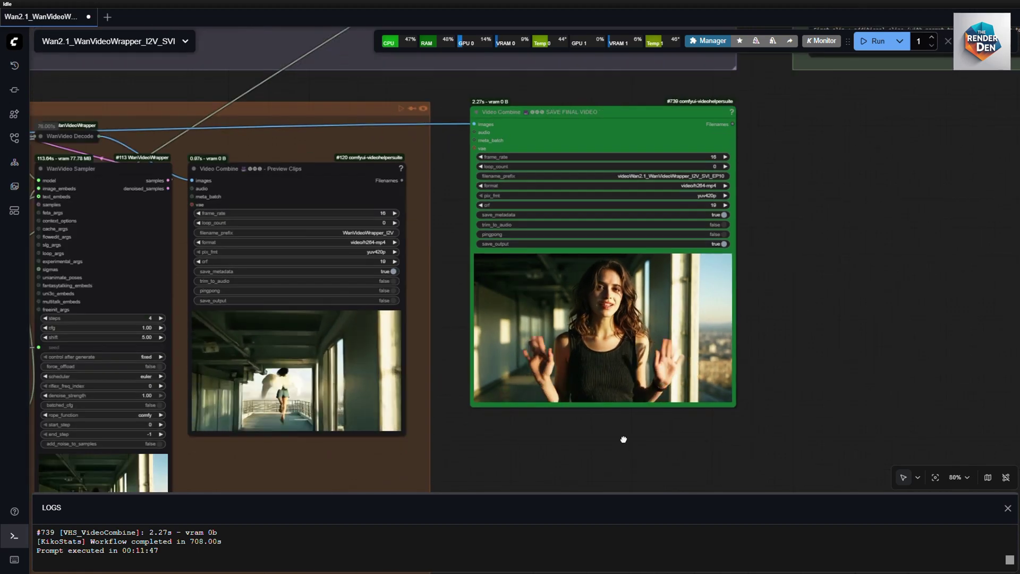
{"action": "scroll", "coordinate": [733, 388], "scroll_direction": "left", "scroll_amount": 2}
{"action": "scroll", "coordinate": [710, 420], "scroll_direction": "right", "scroll_amount": 1}
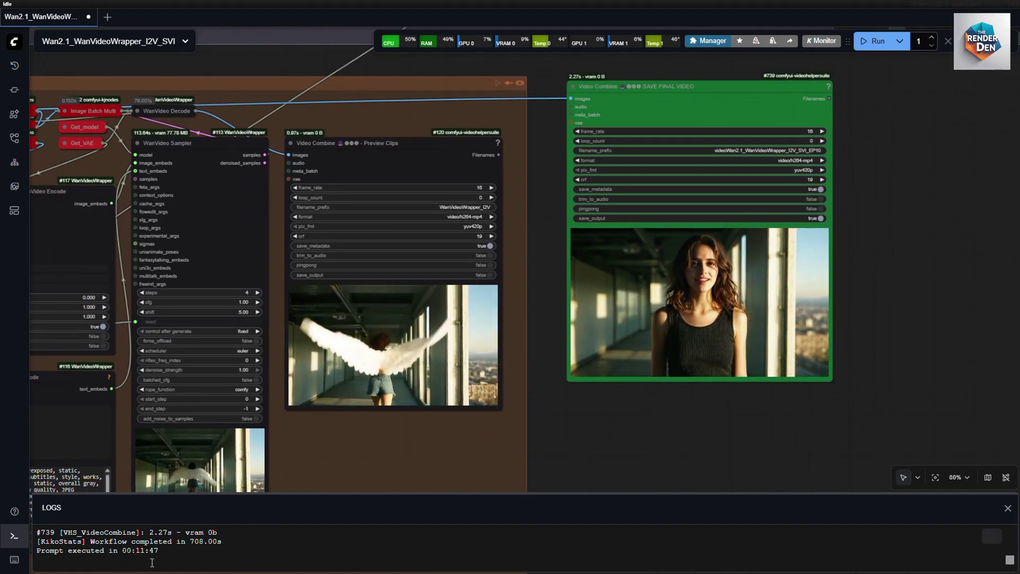